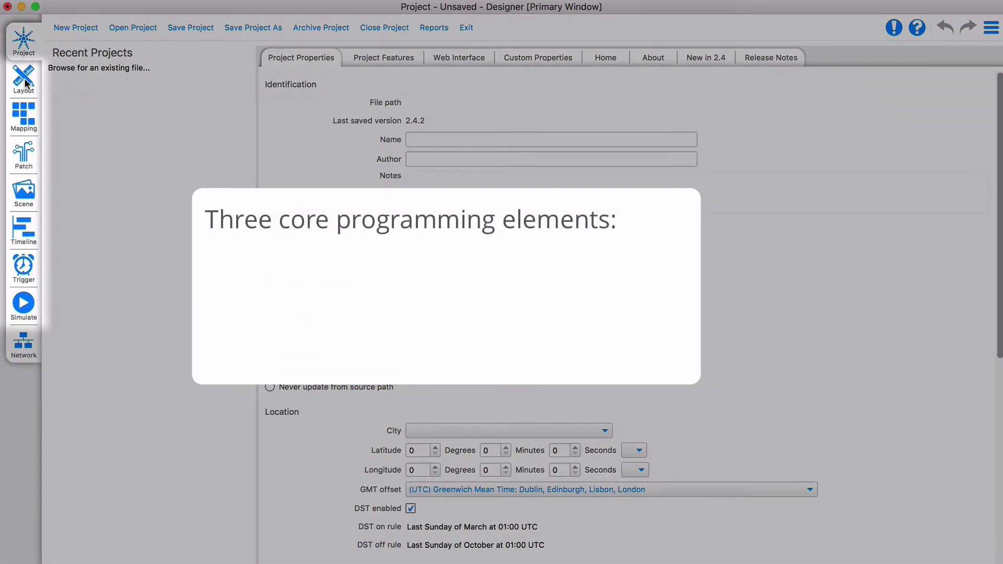
pyautogui.click(24, 78)
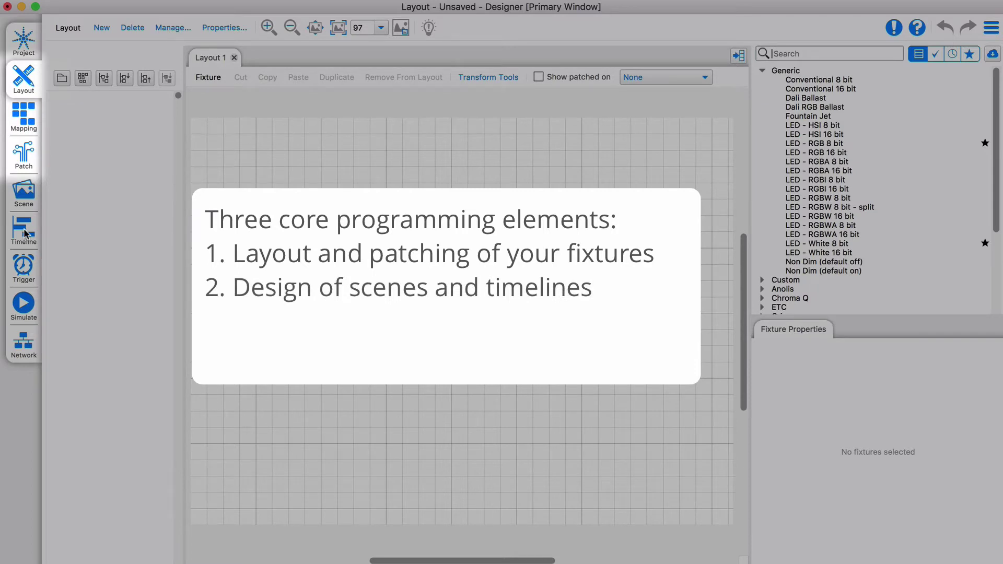
pyautogui.click(24, 267)
pyautogui.click(24, 345)
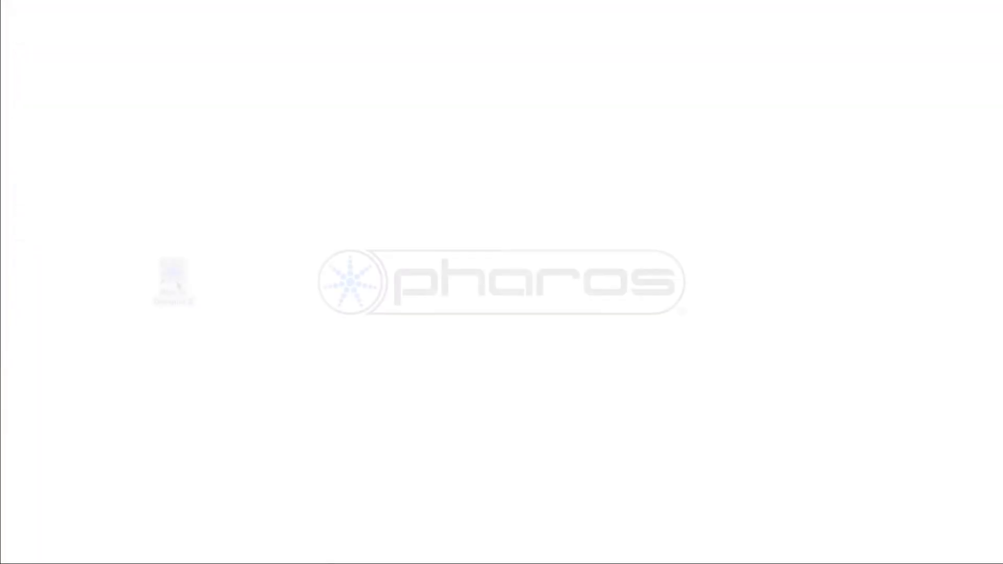
# - Launch Pharos Designer and create a new project with the default LPC controller settings
pyautogui.click(175, 285)
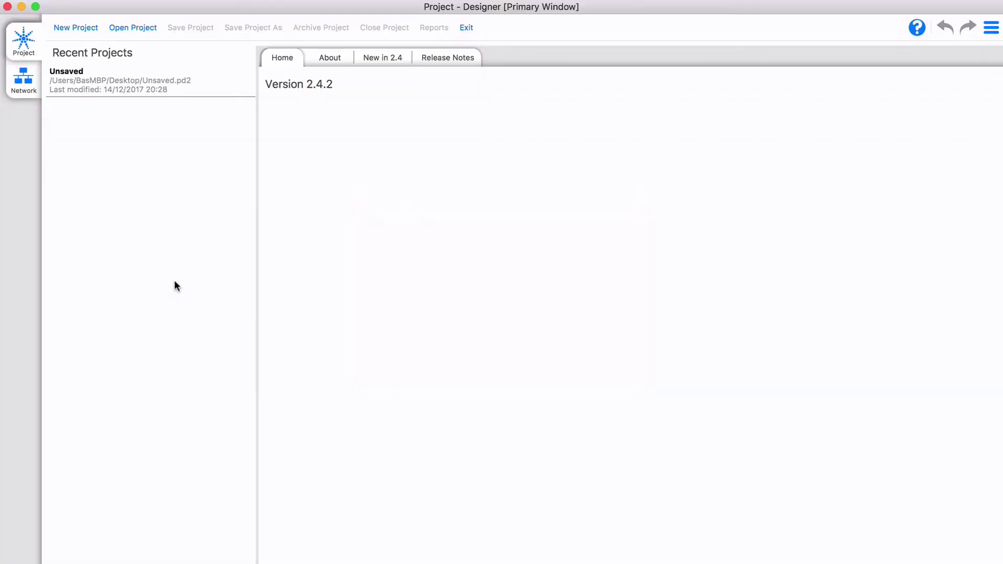
pyautogui.click(75, 27)
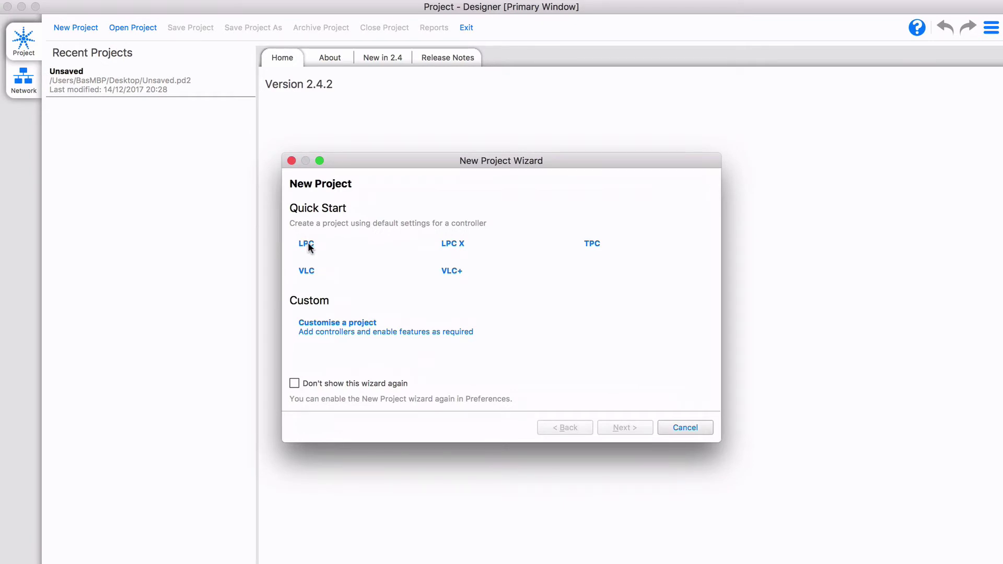
pyautogui.click(309, 247)
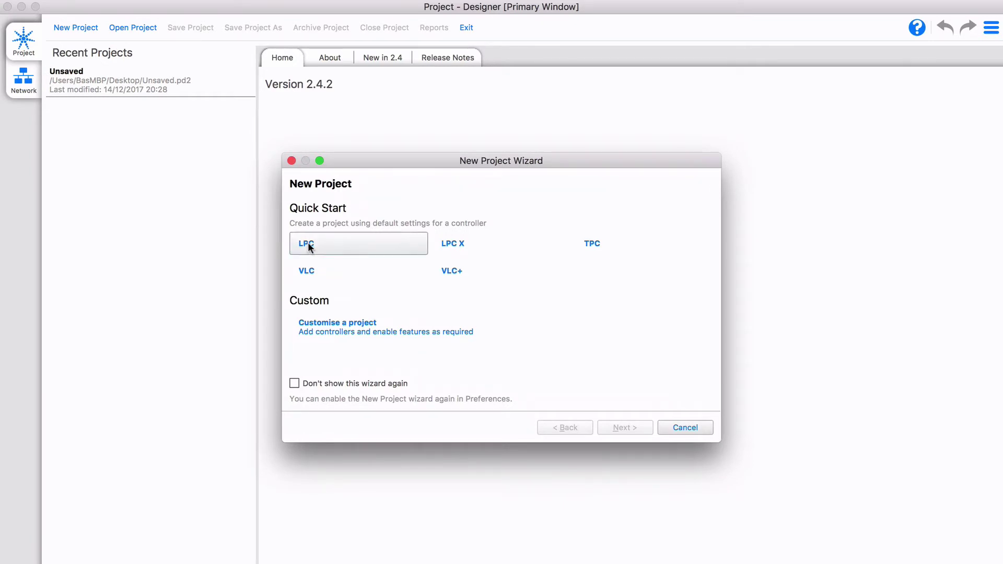
pyautogui.click(310, 246)
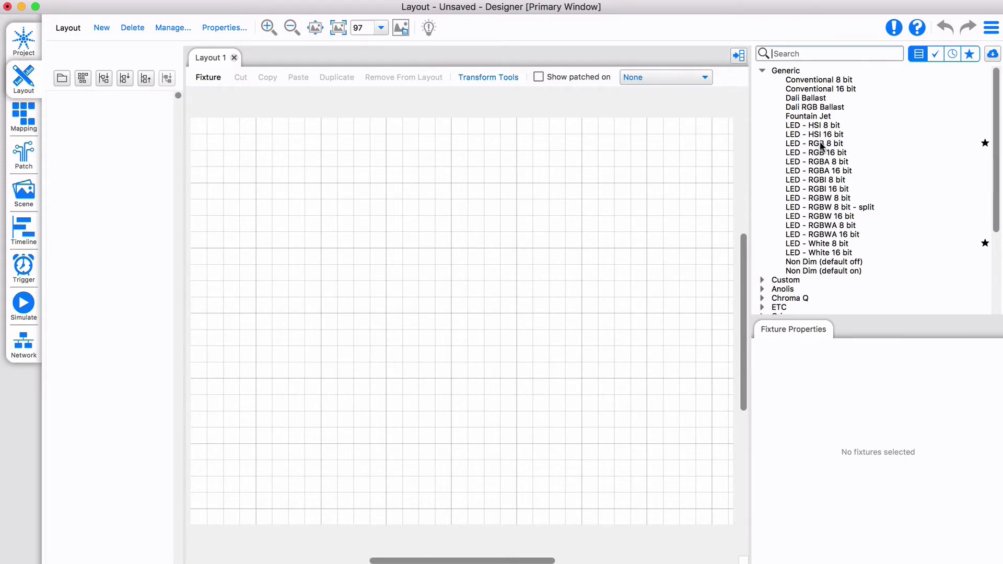
# - Place one Generic LED - RGB 8 bit fixture in the layout's upper-left area at about X 96, Y 95
pyautogui.scroll(-5, 821, 147)
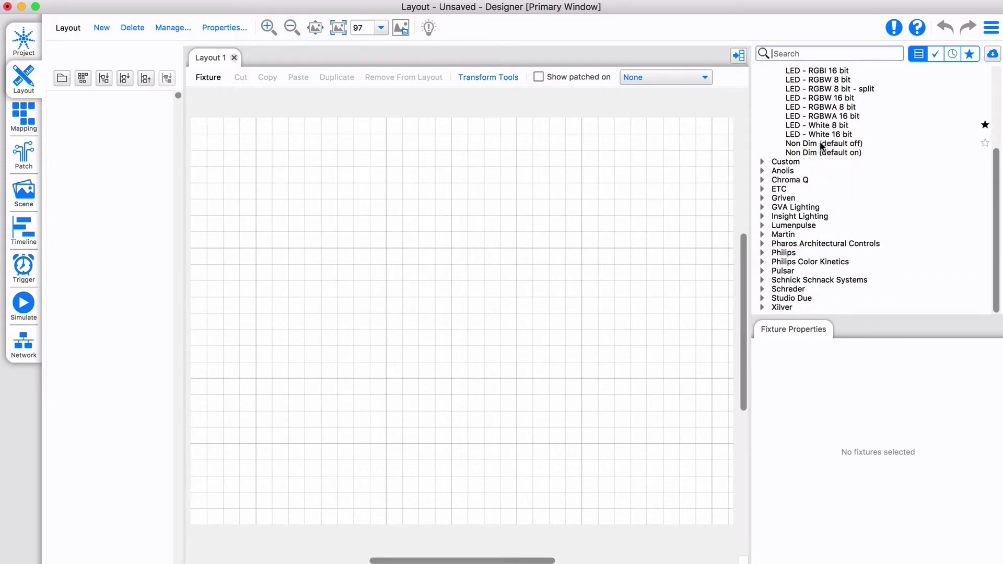
pyautogui.scroll(5, 822, 147)
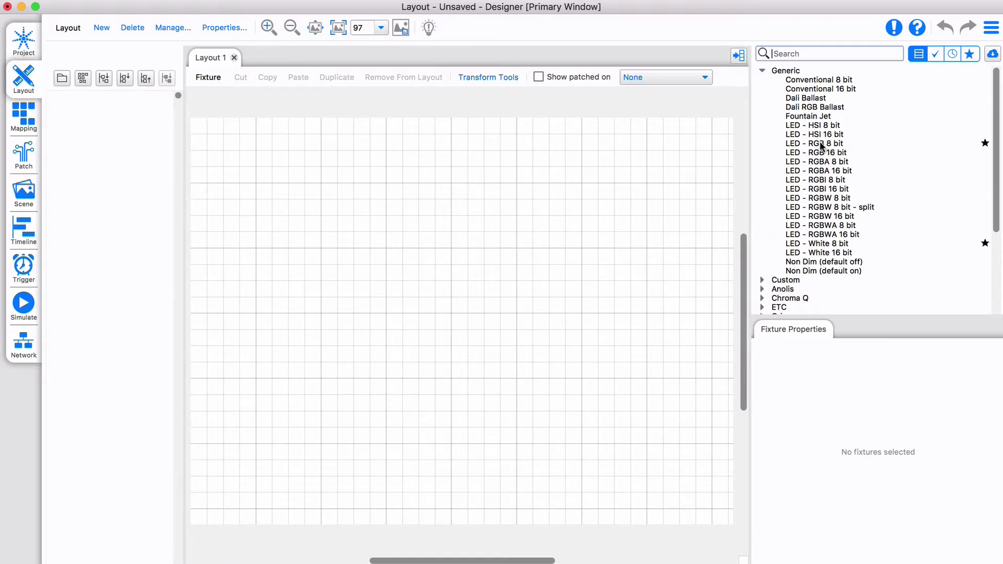
pyautogui.click(822, 144)
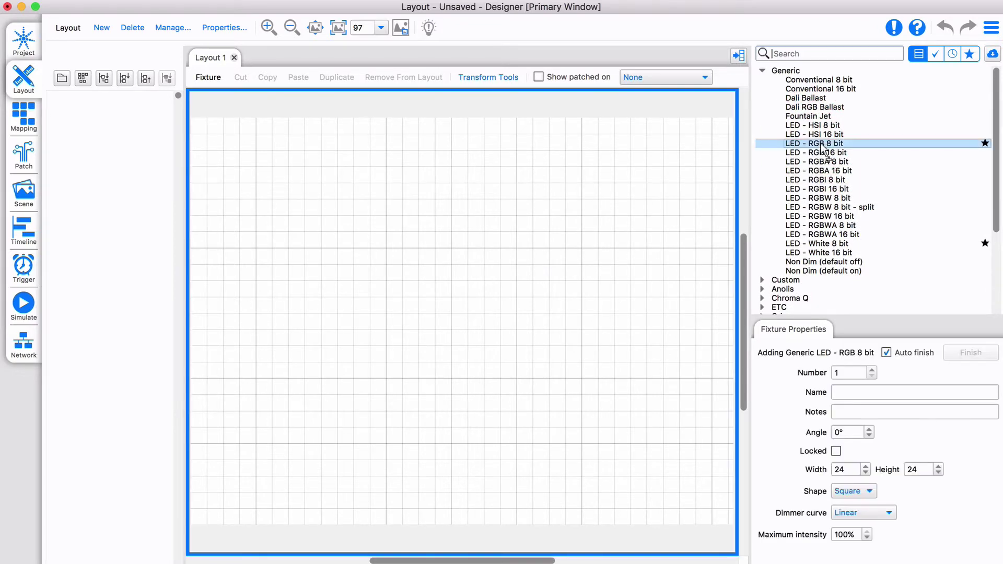
pyautogui.click(257, 186)
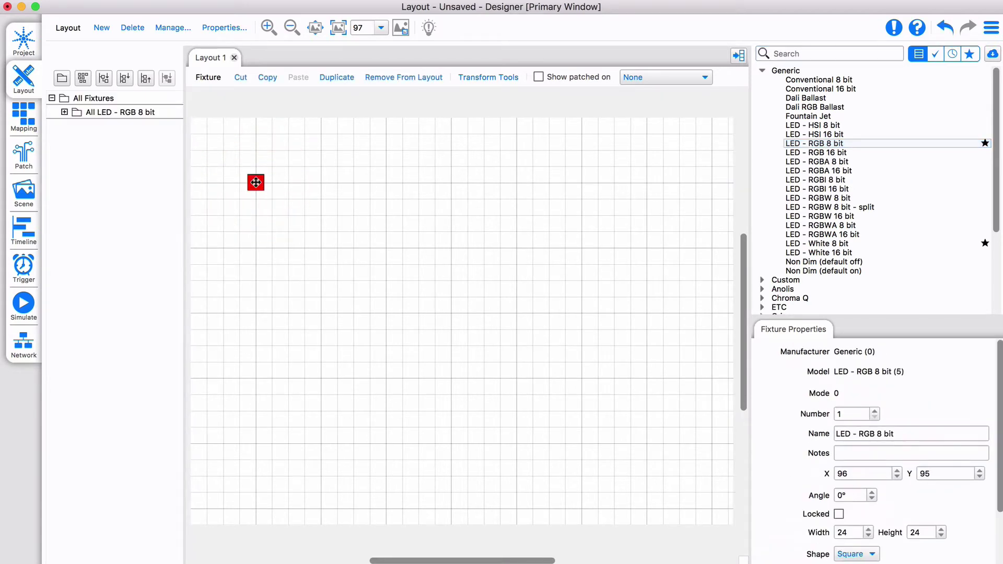
# - Turn off Auto finish and add five more LED - RGB 8 bit fixtures, completing an evenly spaced upper row of six
pyautogui.click(807, 144)
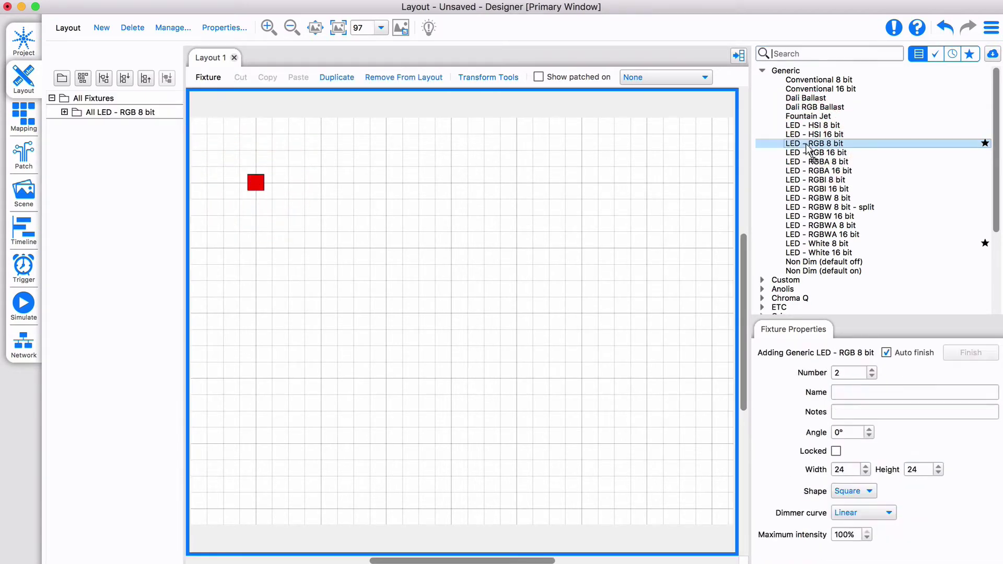
pyautogui.click(907, 354)
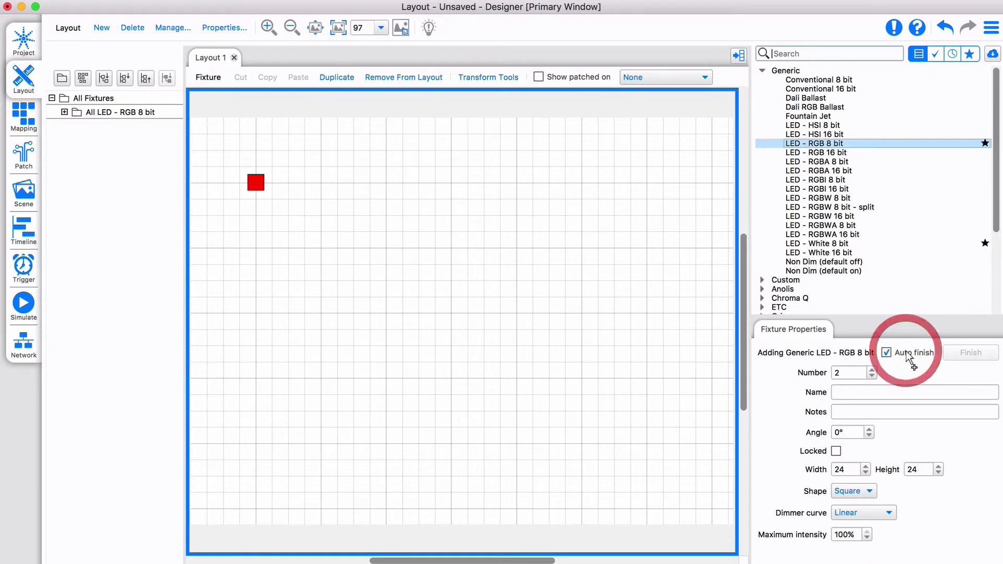
pyautogui.click(322, 183)
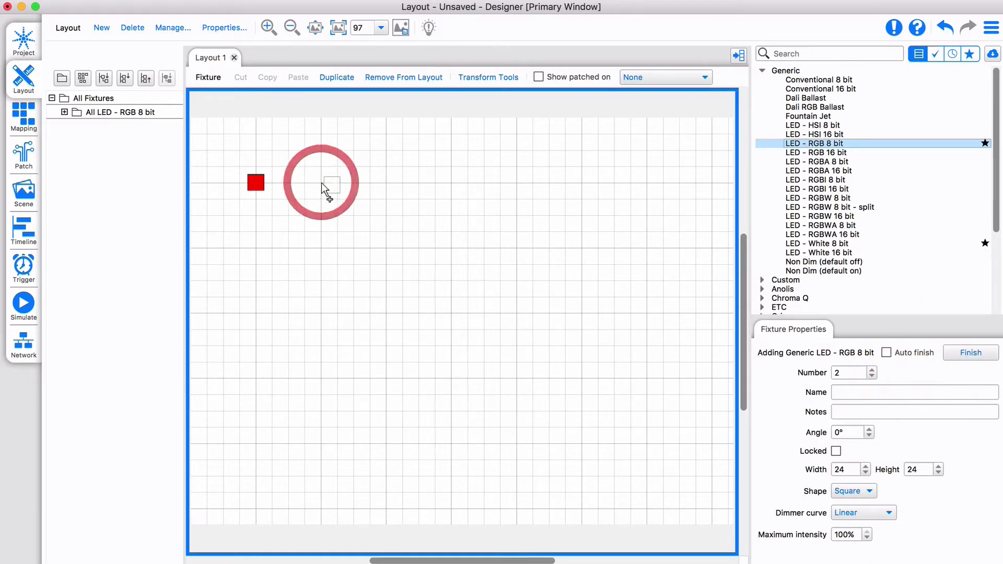
pyautogui.click(387, 183)
pyautogui.click(451, 183)
pyautogui.click(516, 183)
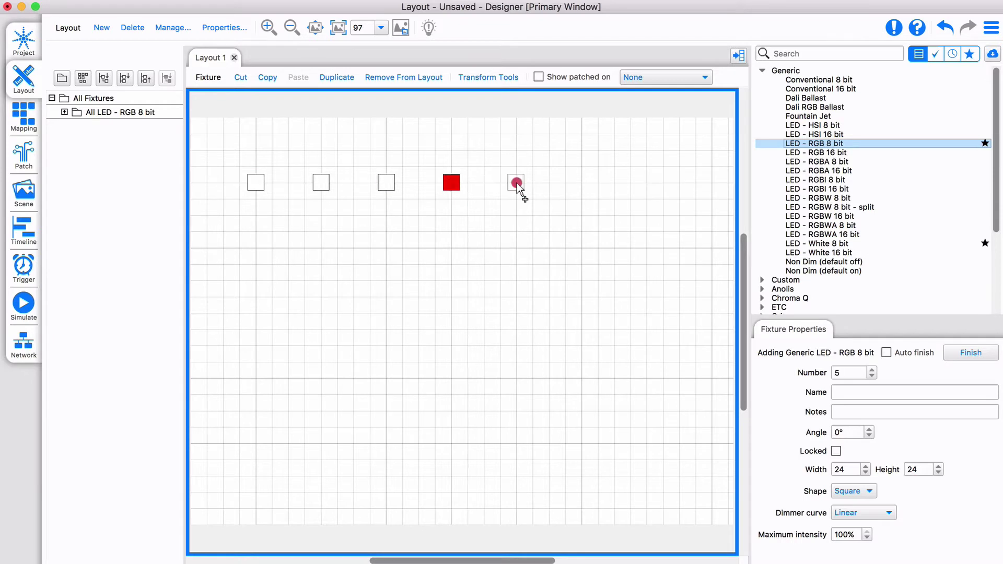
pyautogui.click(581, 183)
# - Place a second row of six LED - RGB 8 bit fixtures below the first row and finish adding fixtures
pyautogui.click(255, 248)
pyautogui.click(321, 248)
pyautogui.click(407, 247)
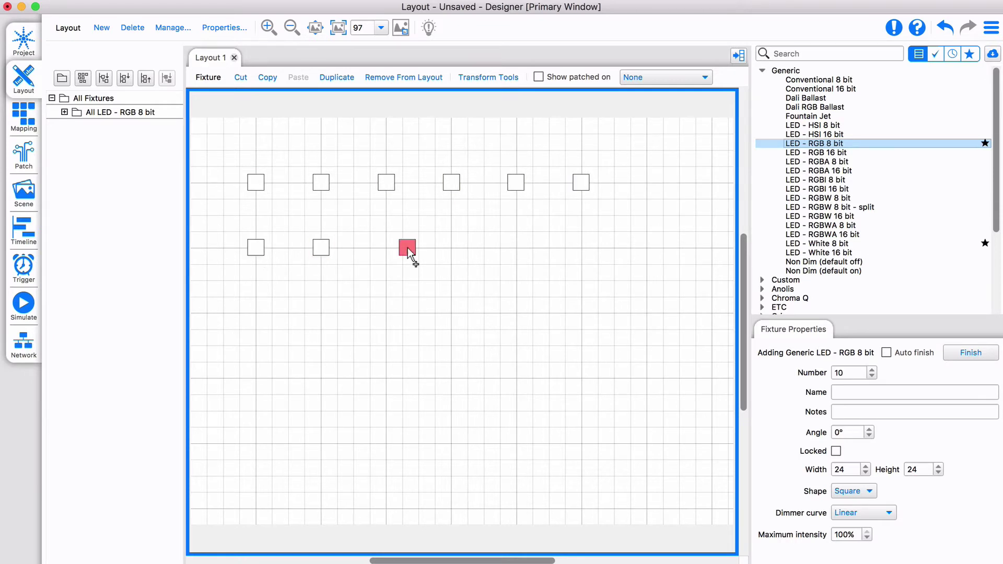
pyautogui.click(452, 248)
pyautogui.click(516, 248)
pyautogui.click(582, 262)
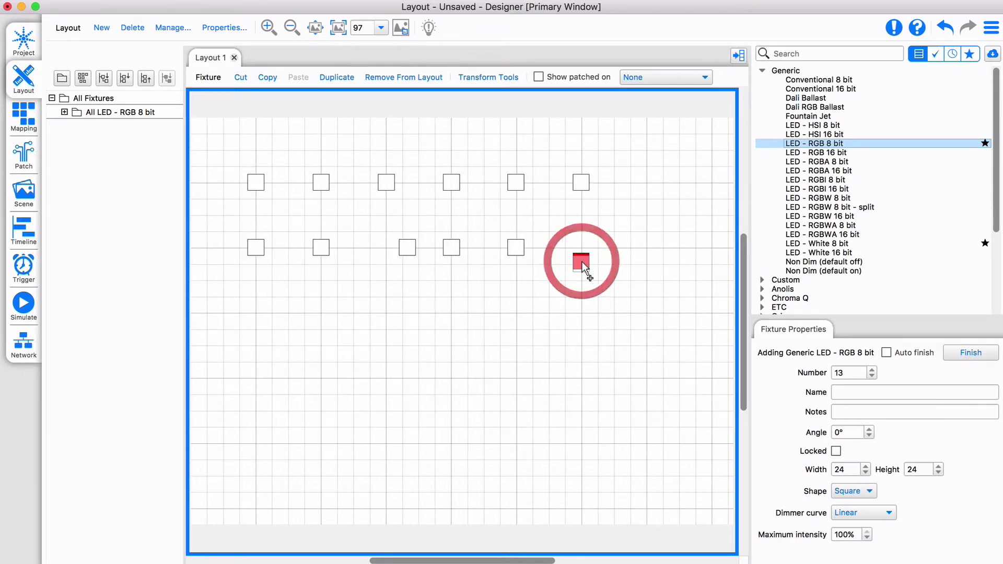
pyautogui.click(971, 357)
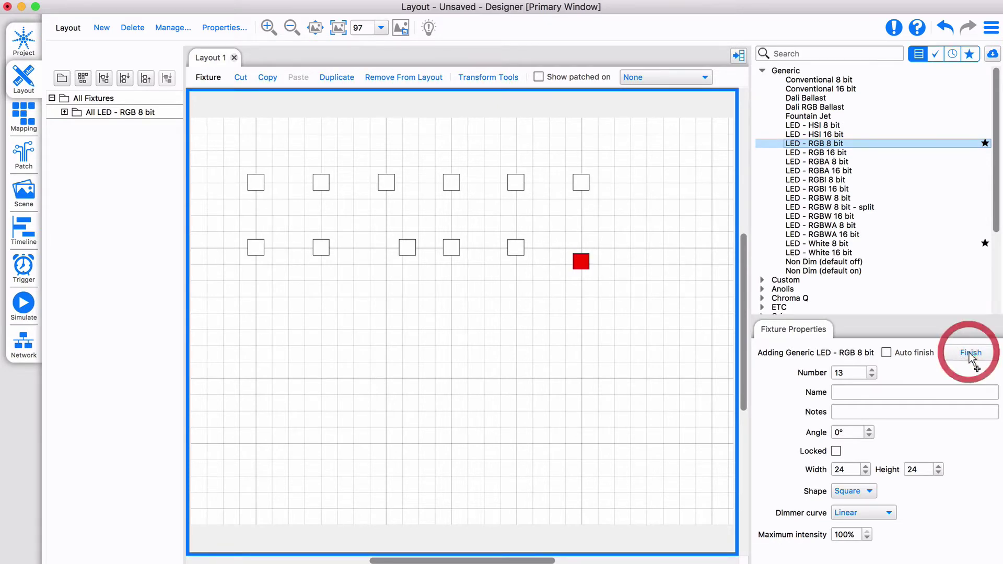
# - Use the Transform Tools to align the lower row's fixtures along their tops and distribute them evenly across the row
pyautogui.click(113, 111)
pyautogui.click(488, 77)
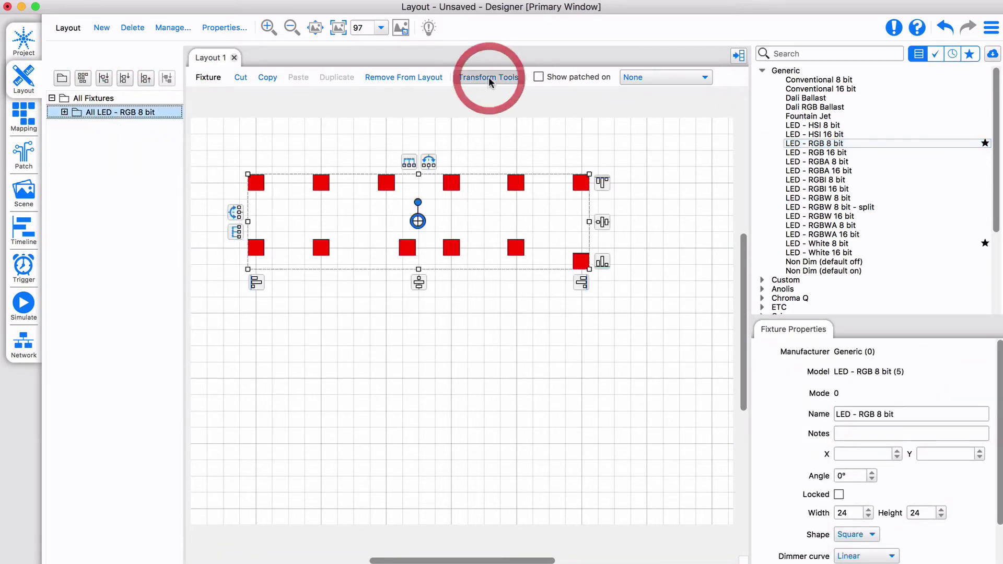
pyautogui.click(222, 223)
pyautogui.moveTo(222, 223); pyautogui.dragTo(647, 300)
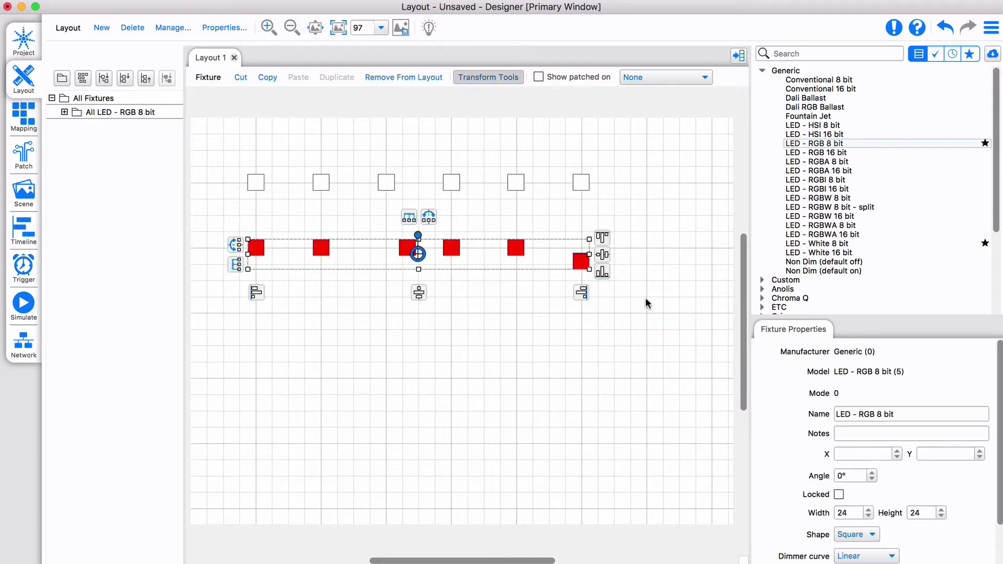
pyautogui.click(603, 238)
pyautogui.click(409, 210)
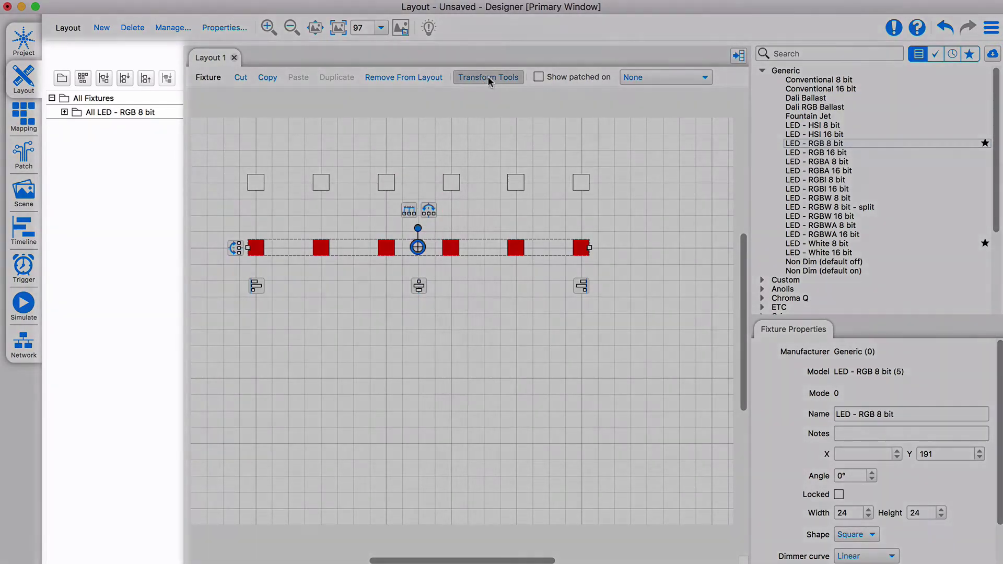
pyautogui.click(489, 79)
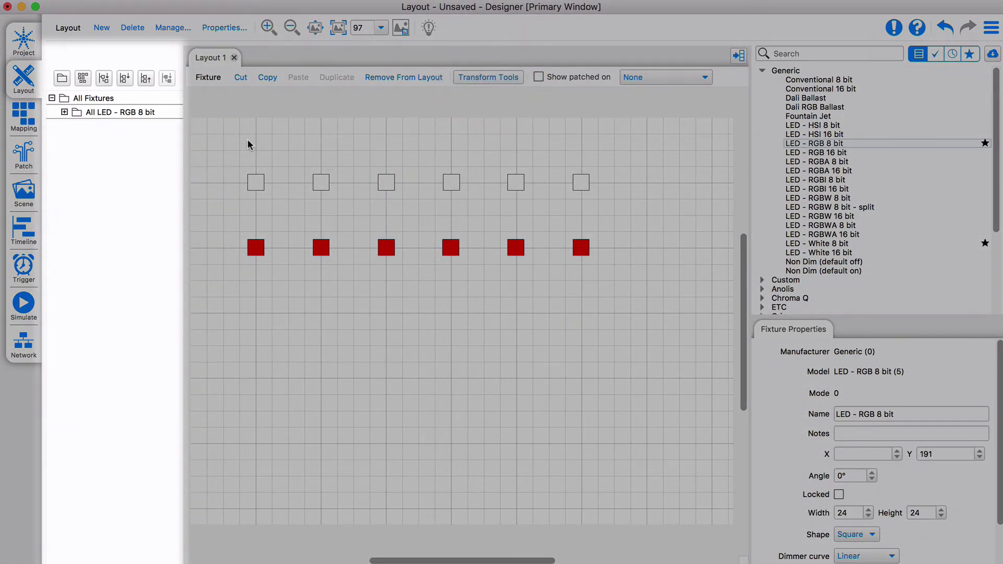
# - Group the six fixtures in the left half of the layout and name the group Left
pyautogui.moveTo(221, 148); pyautogui.dragTo(417, 283)
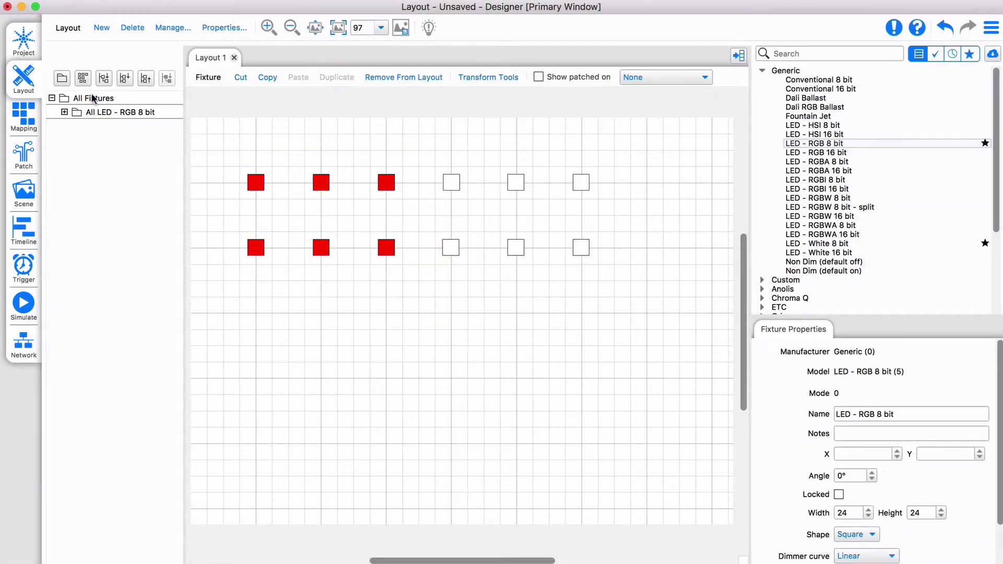
pyautogui.click(62, 79)
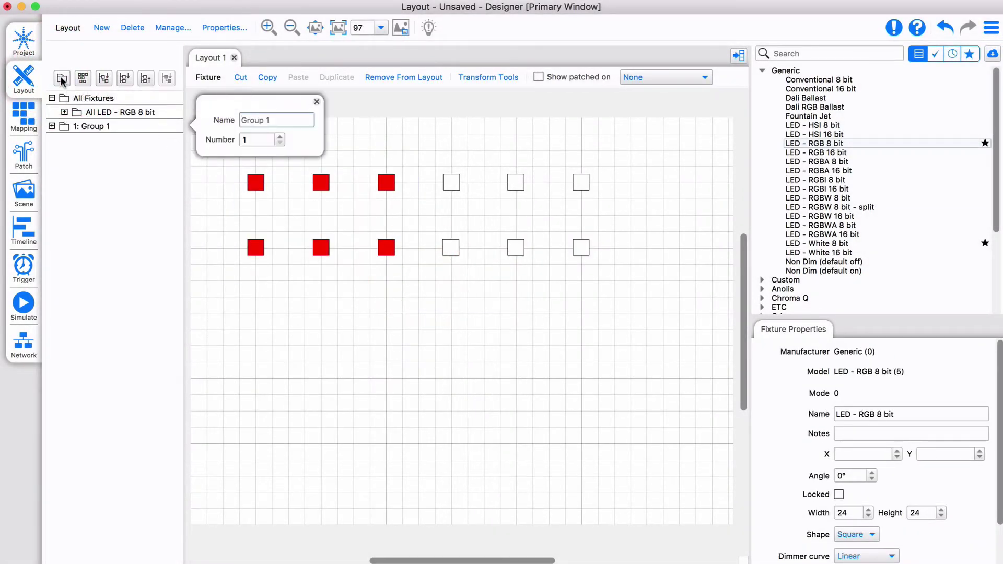
pyautogui.click(96, 127)
pyautogui.write('Left')
pyautogui.press('Return')
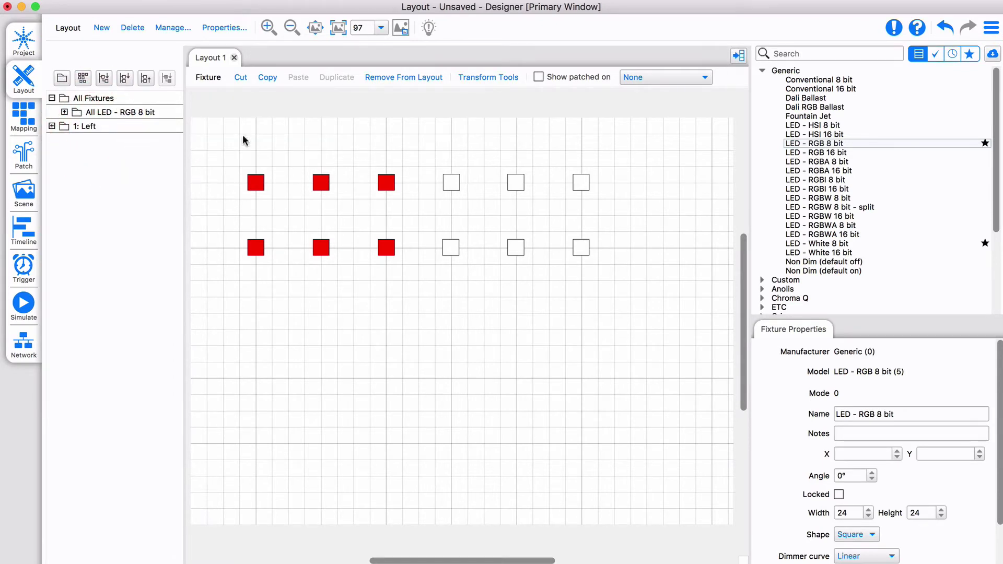
# - Group the six fixtures in the right half of the layout and name the group Right
pyautogui.moveTo(404, 148); pyautogui.dragTo(600, 280)
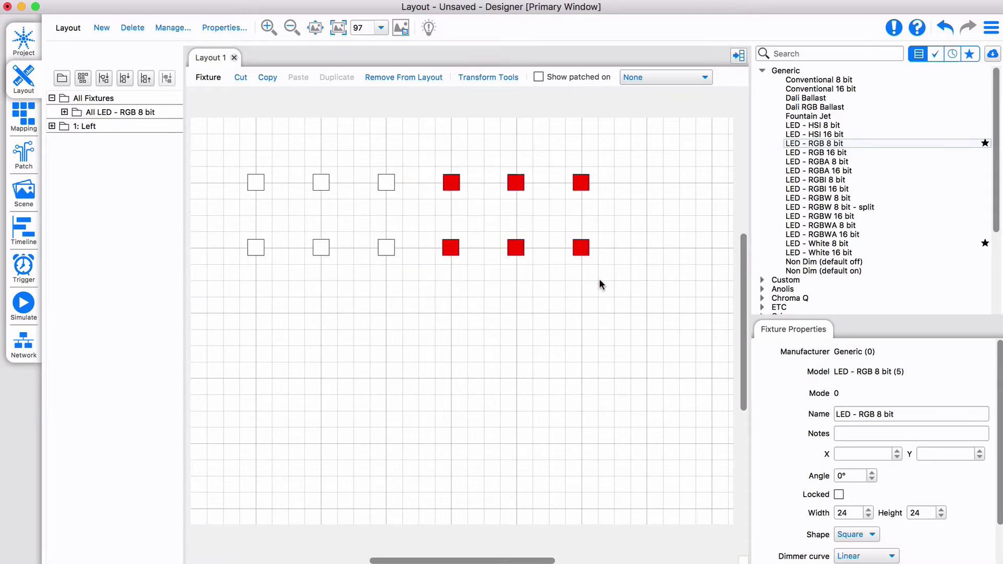
pyautogui.click(61, 79)
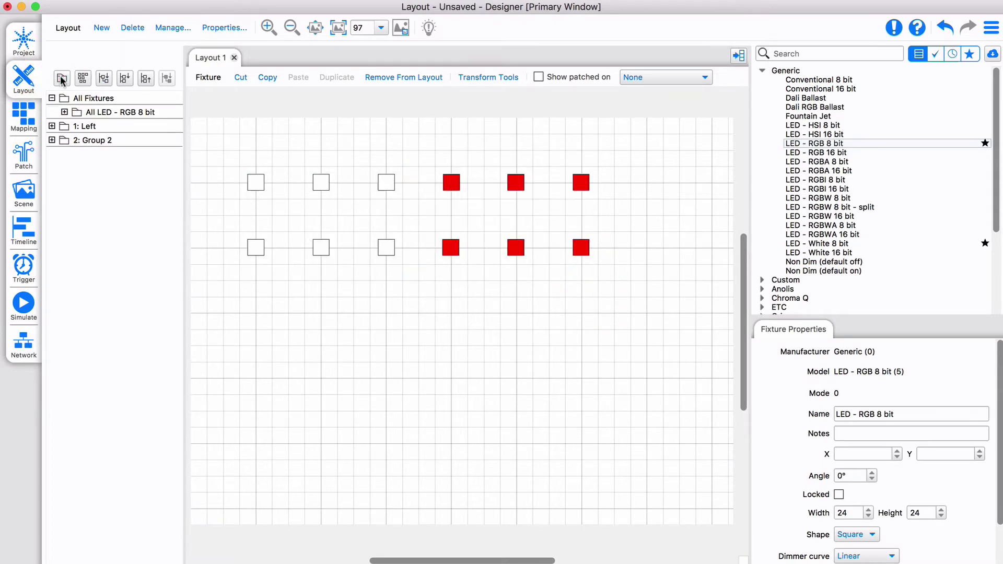
pyautogui.doubleClick(97, 140)
pyautogui.write('Right')
pyautogui.press('Return')
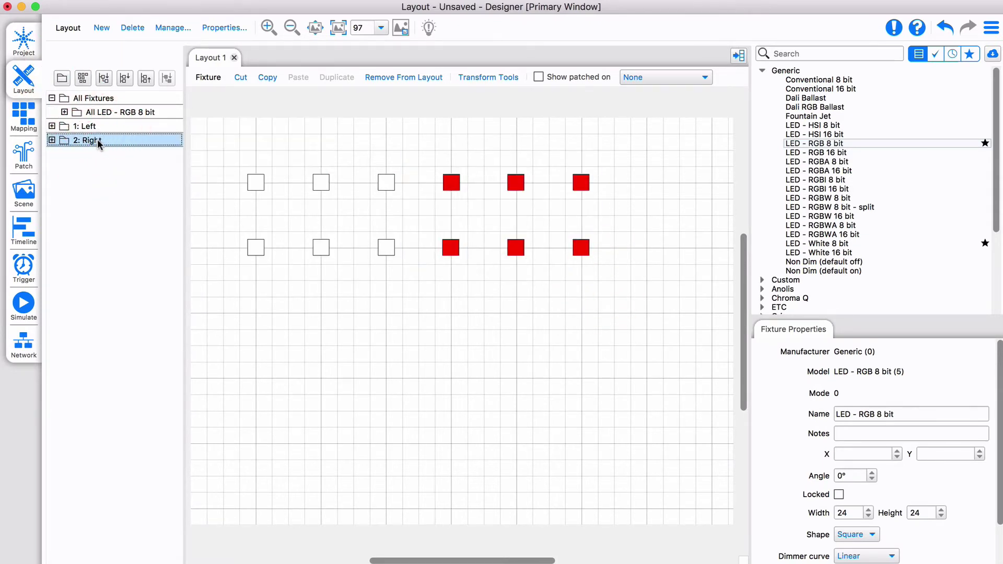
# - Select the Left and Right groups in turn to check which fixtures each one contains
pyautogui.click(93, 101)
pyautogui.click(83, 123)
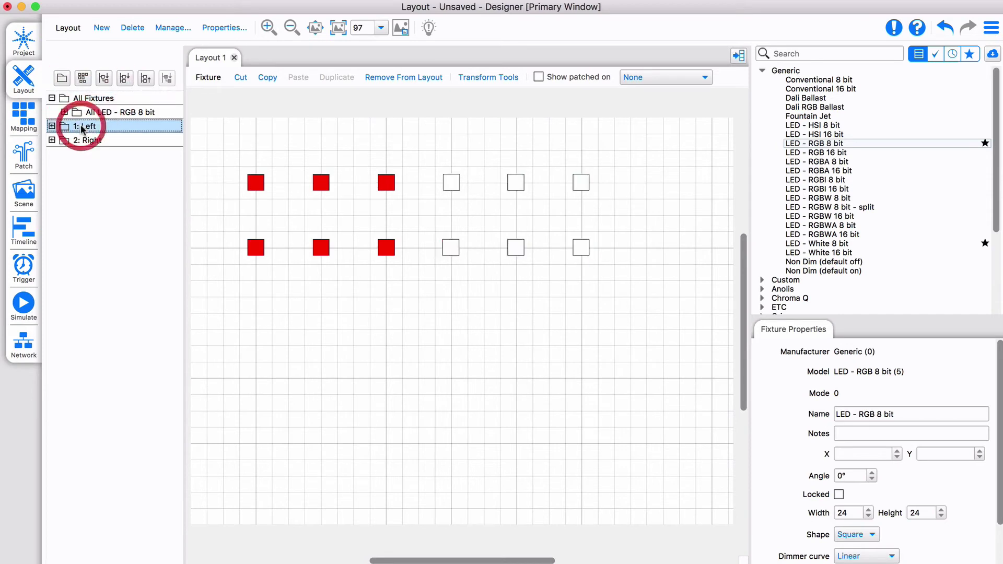
pyautogui.click(84, 141)
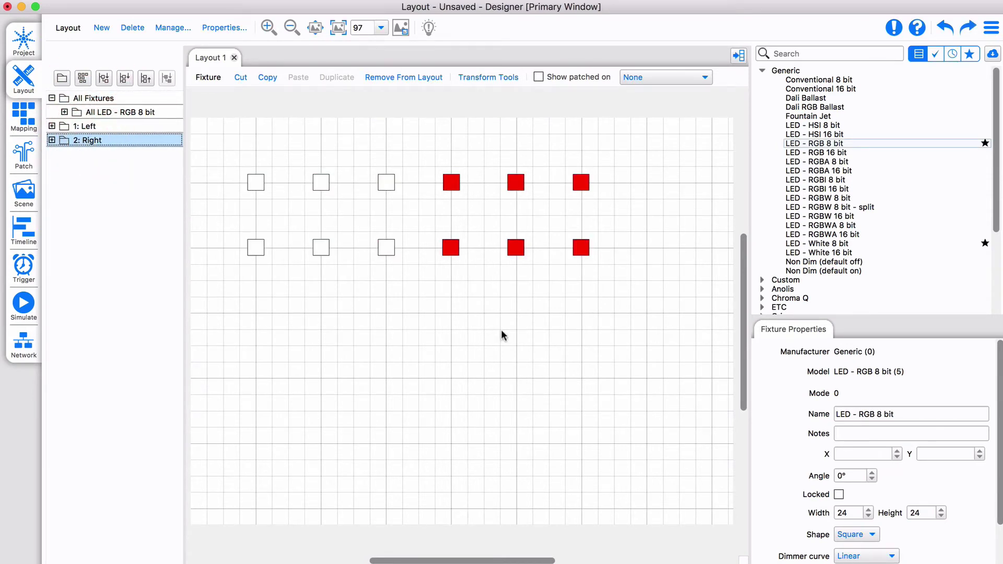
# - Patch all LED - RGB 8 bit fixtures to DMX universe 1 starting at channel 1
pyautogui.click(25, 155)
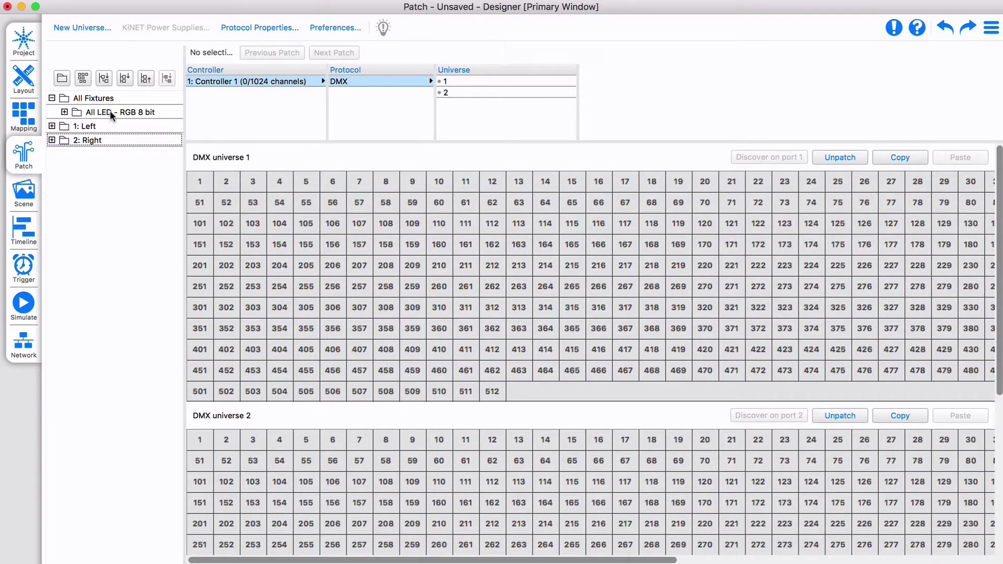
pyautogui.moveTo(110, 111); pyautogui.dragTo(203, 185)
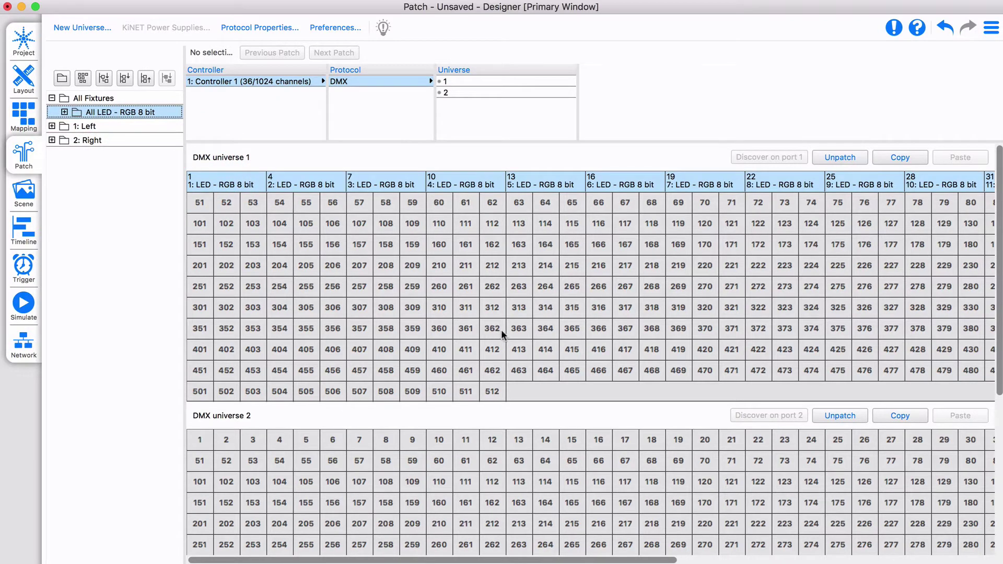
# - Create a new scene named Blue
pyautogui.click(25, 195)
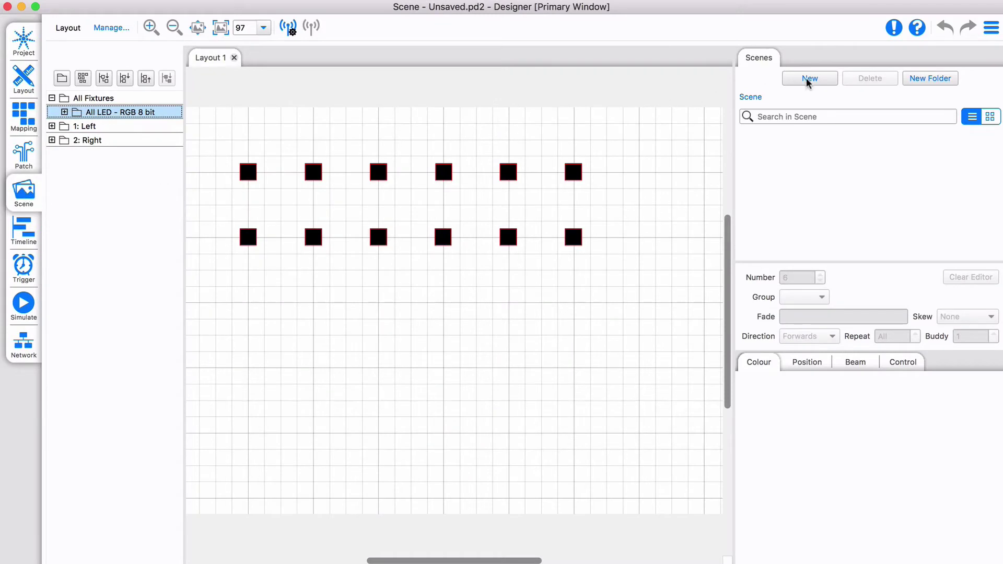
pyautogui.click(810, 79)
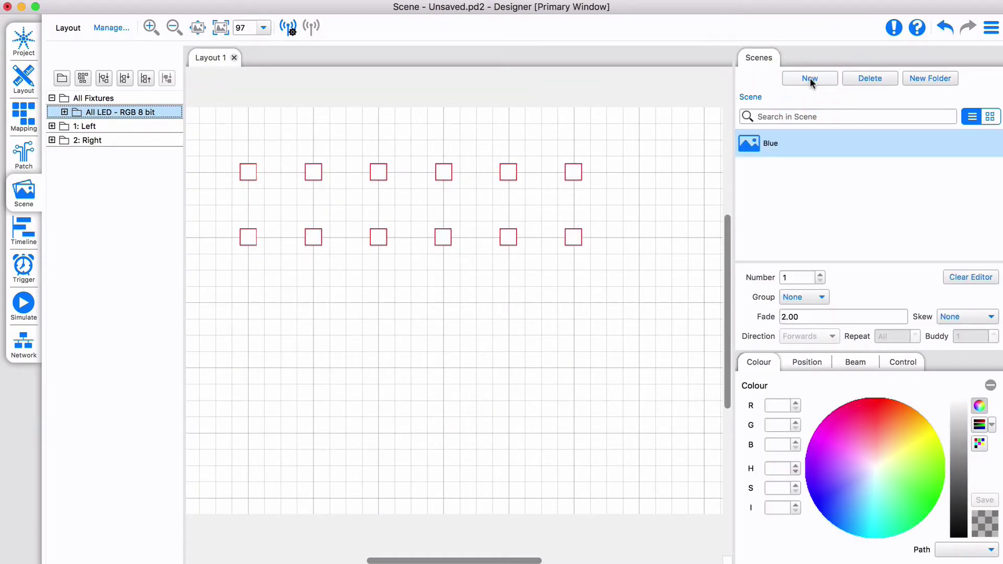
# - Colour all LED - RGB 8 bit fixtures deep blue in the Blue scene, at about RGB 15, 51, 255
pyautogui.click(85, 126)
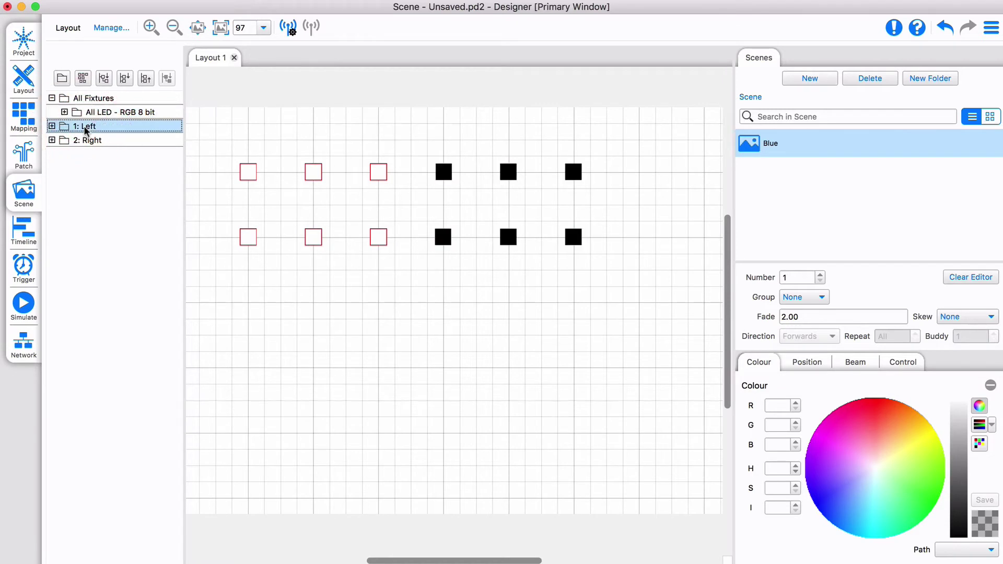
pyautogui.click(110, 112)
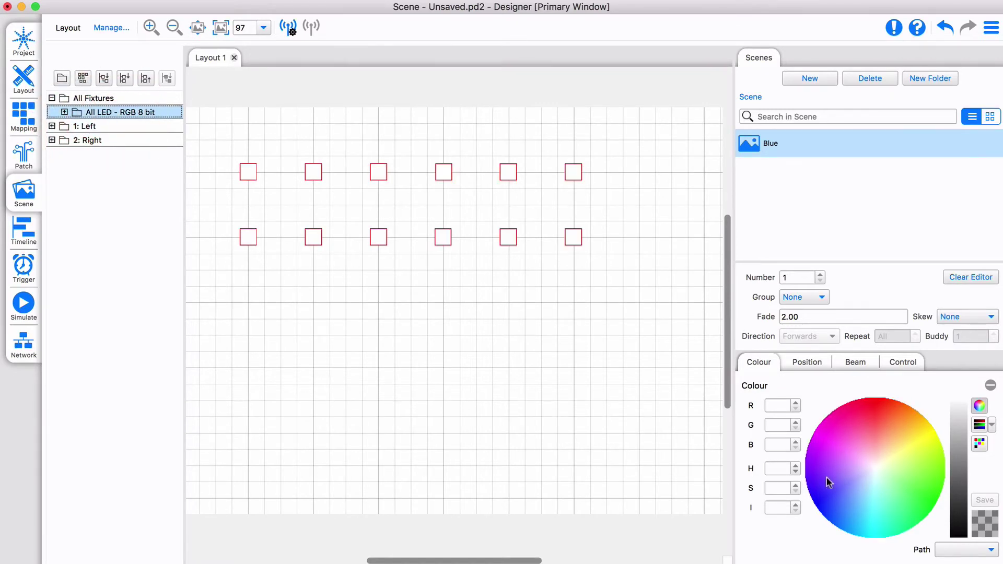
pyautogui.click(843, 487)
pyautogui.click(824, 508)
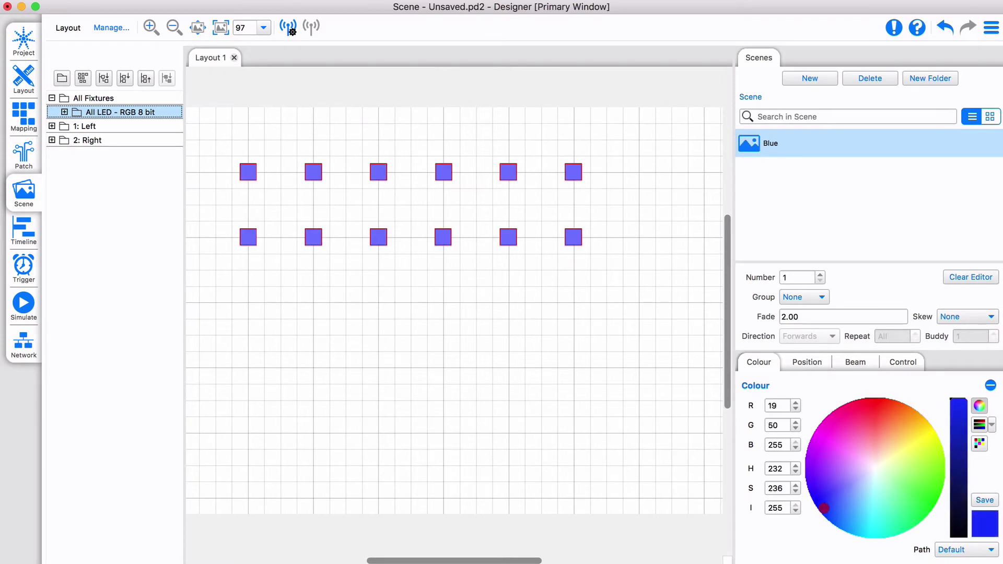
pyautogui.click(824, 509)
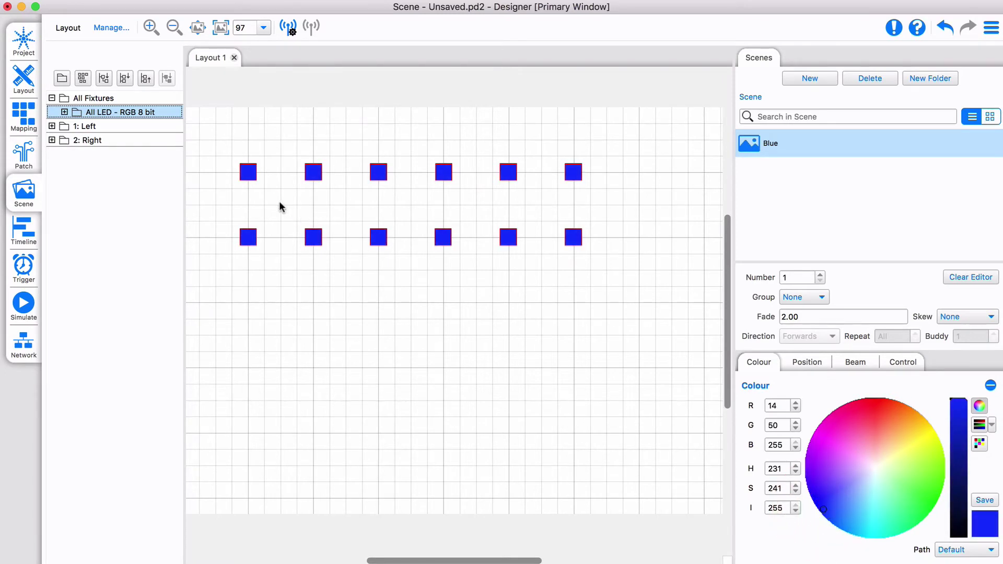
# - Colour the four middle fixtures of the lower row light blue in the Blue scene, at RGB 44, 174, 255
pyautogui.click(403, 233)
pyautogui.moveTo(281, 204); pyautogui.dragTo(542, 271)
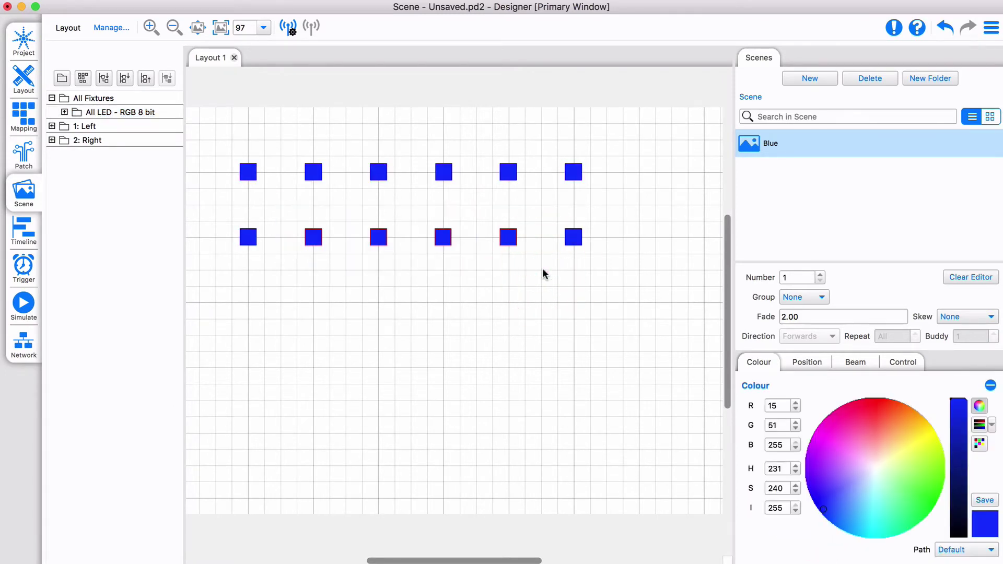
pyautogui.click(854, 523)
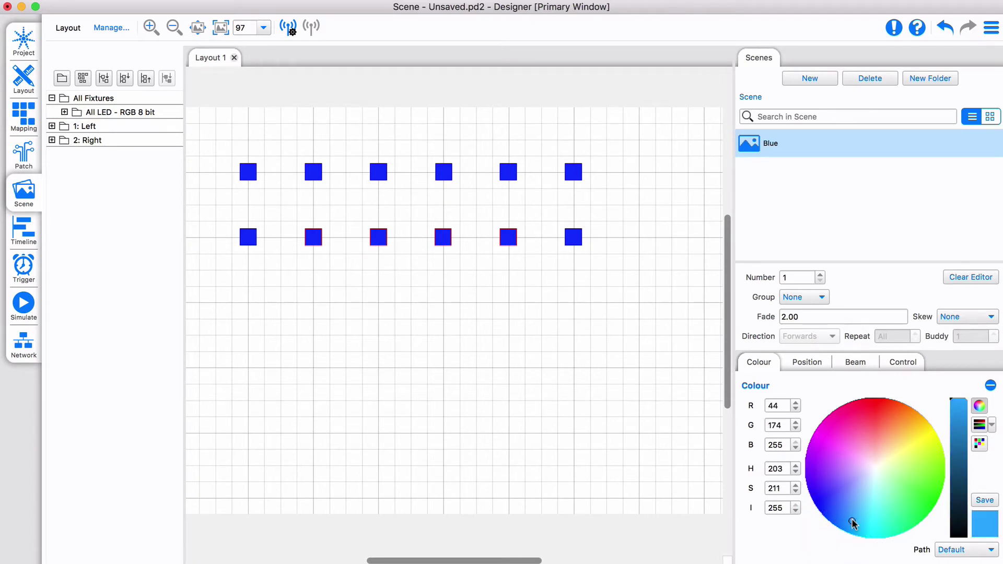
# - Create a scene named Green and colour every fixture except the first column green at RGB 32, 255, 43
pyautogui.click(810, 79)
pyautogui.write('Green')
pyautogui.press('Return')
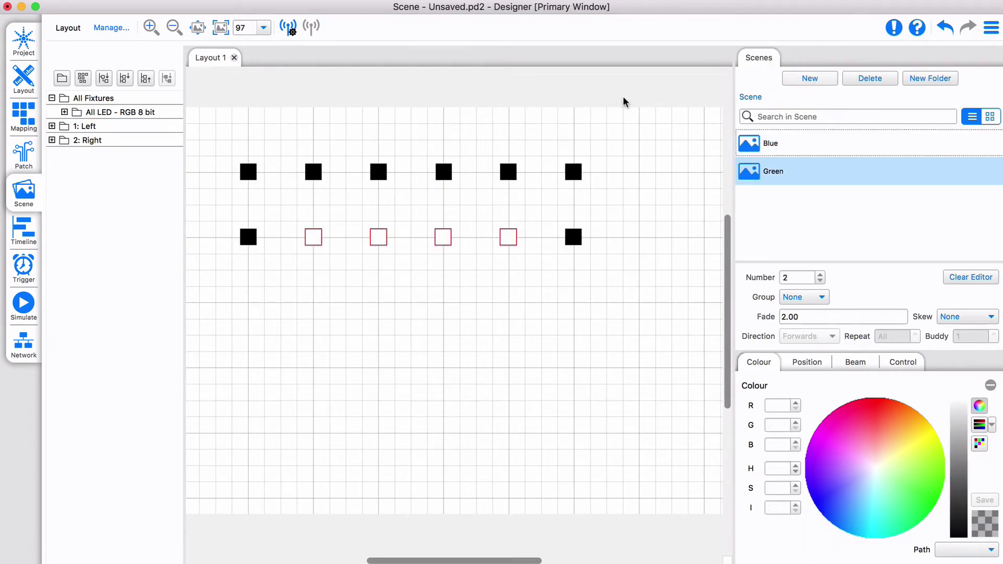
pyautogui.moveTo(594, 257); pyautogui.dragTo(612, 265)
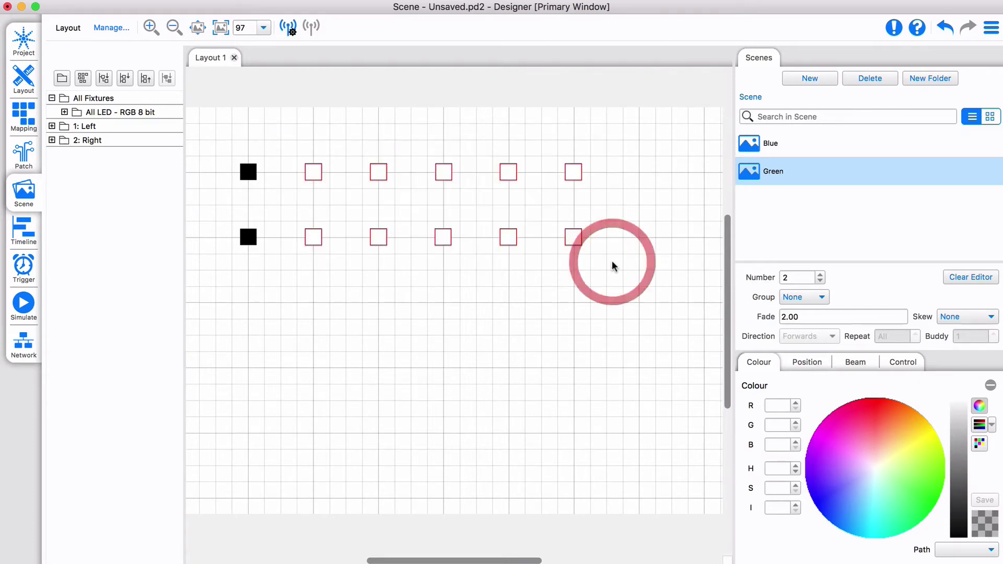
pyautogui.click(927, 501)
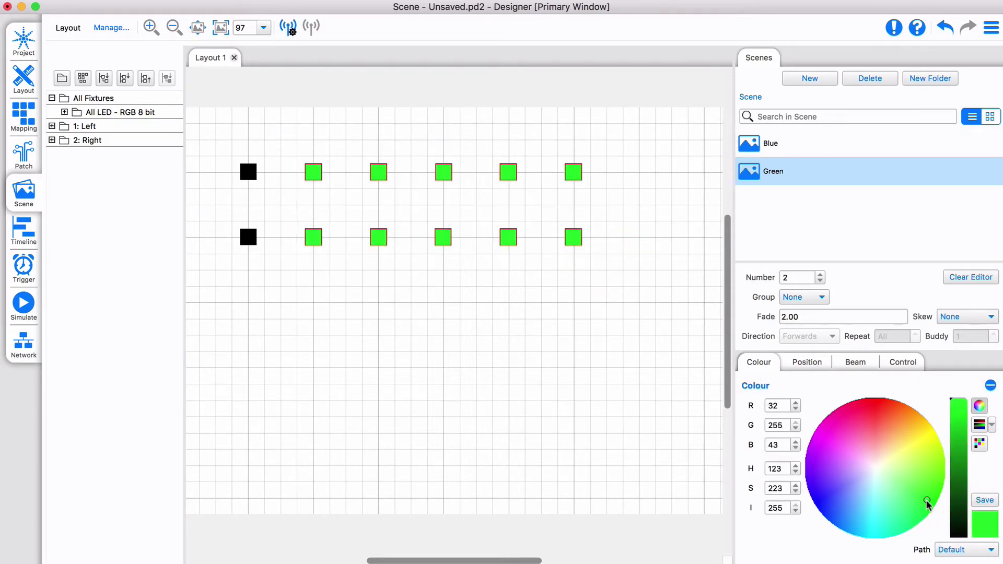
# - Set the first fixture of the upper row to near-black RGB 4, 4, 4 in the Green scene and display the Blue scene
pyautogui.click(248, 172)
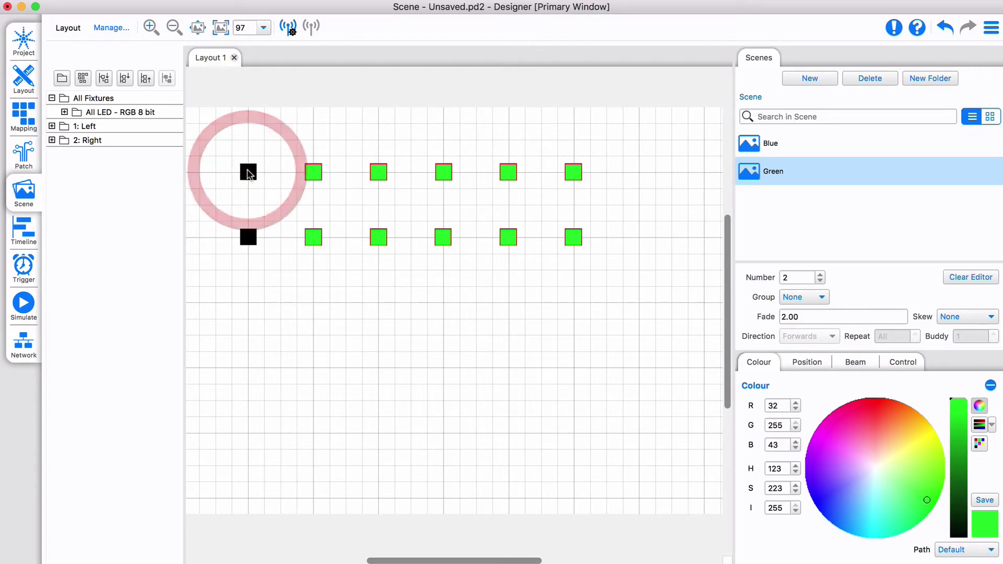
pyautogui.click(831, 478)
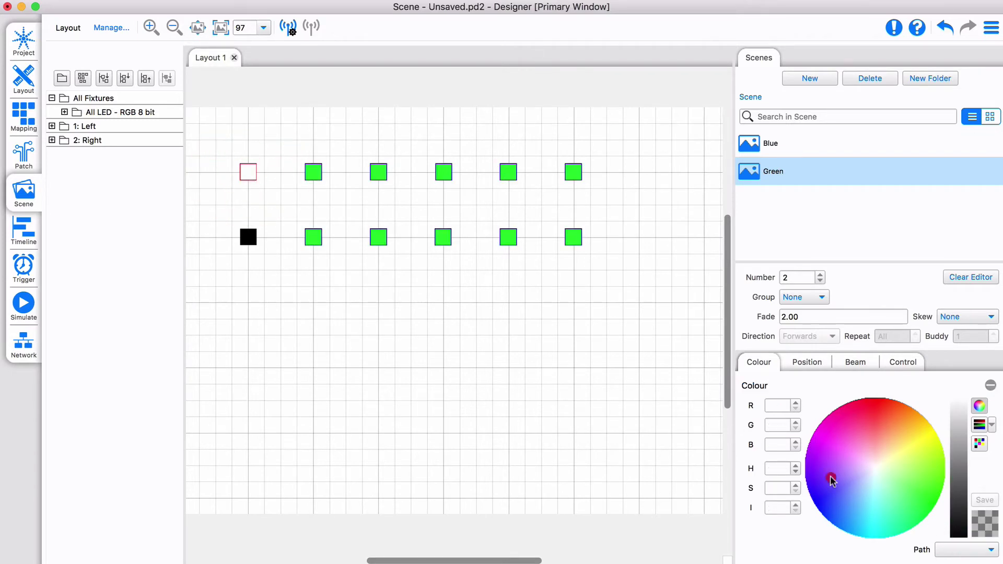
pyautogui.moveTo(831, 477); pyautogui.dragTo(711, 424)
pyautogui.click(501, 332)
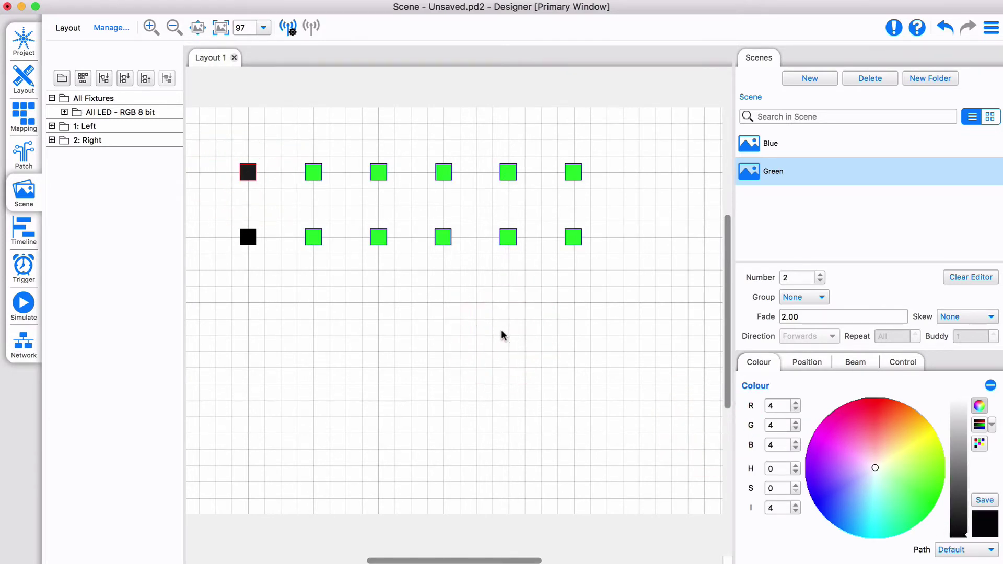
pyautogui.click(762, 146)
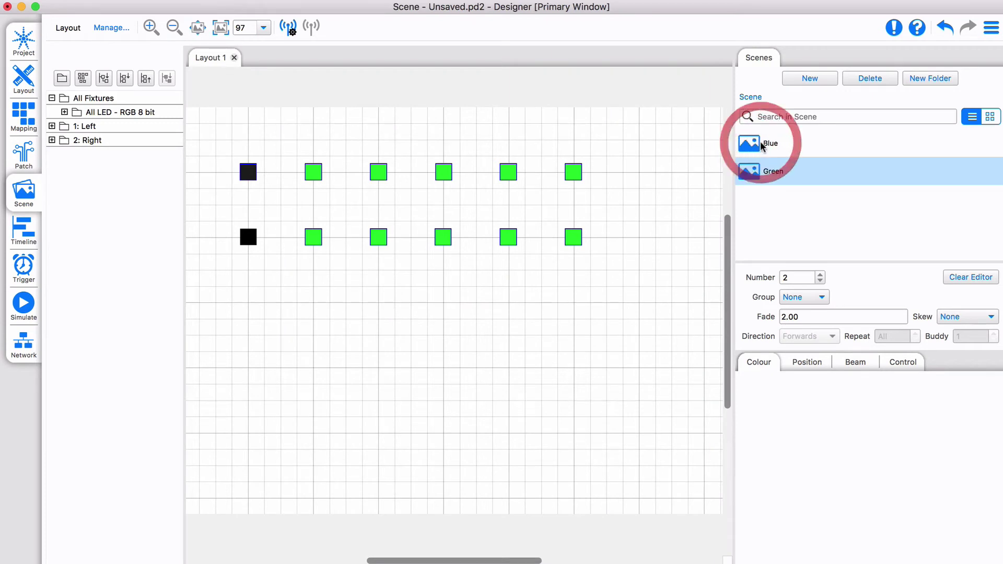
pyautogui.click(765, 173)
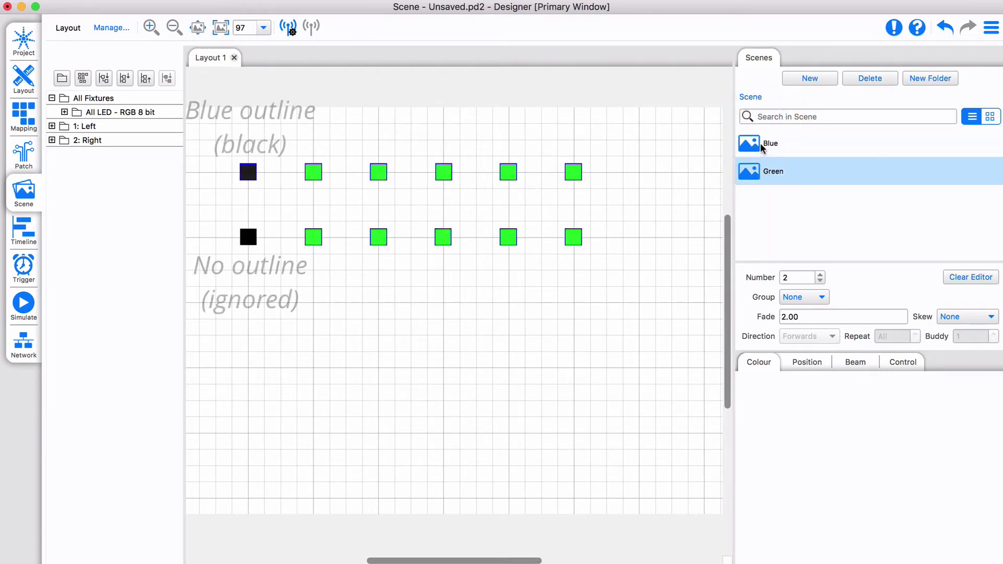
pyautogui.click(763, 147)
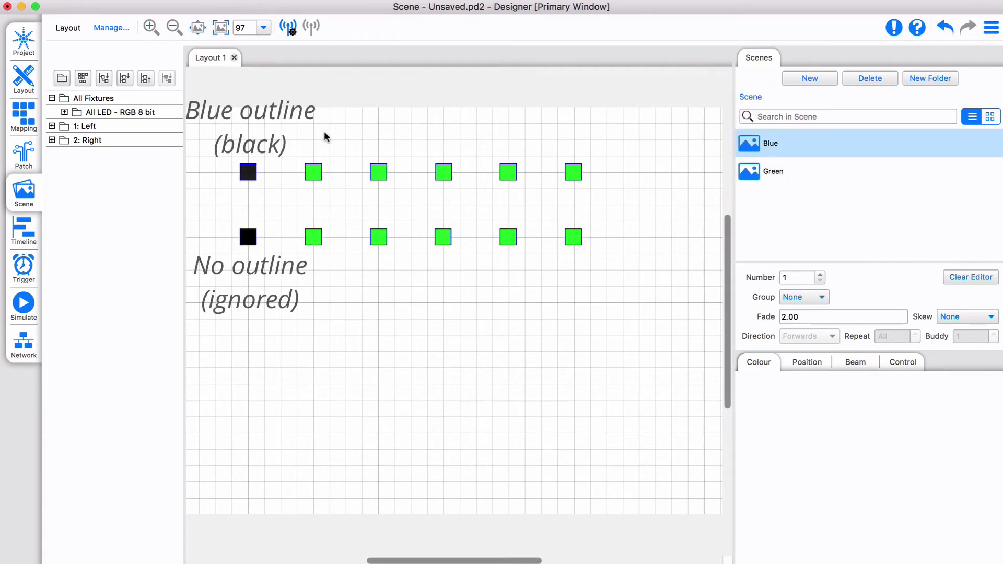
# - Create a scene named Red_Le that colours the Left group red
pyautogui.click(87, 126)
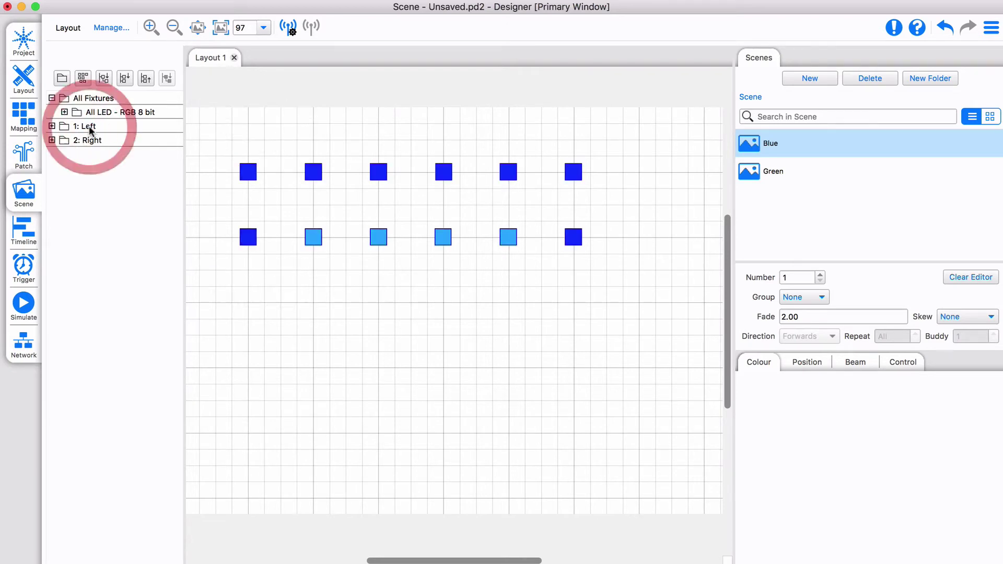
pyautogui.click(810, 80)
pyautogui.write('Red_Le')
pyautogui.press('Return')
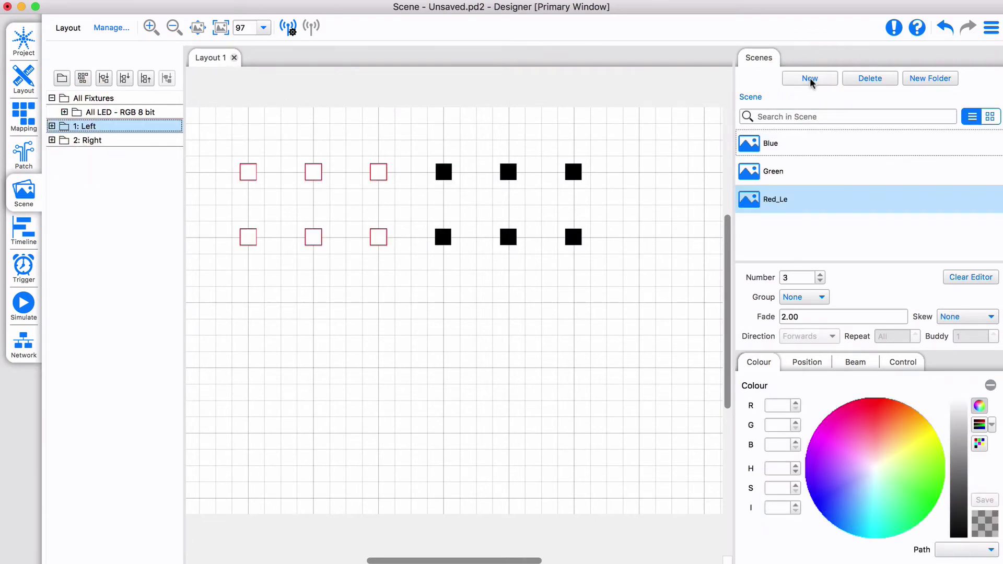
pyautogui.click(878, 404)
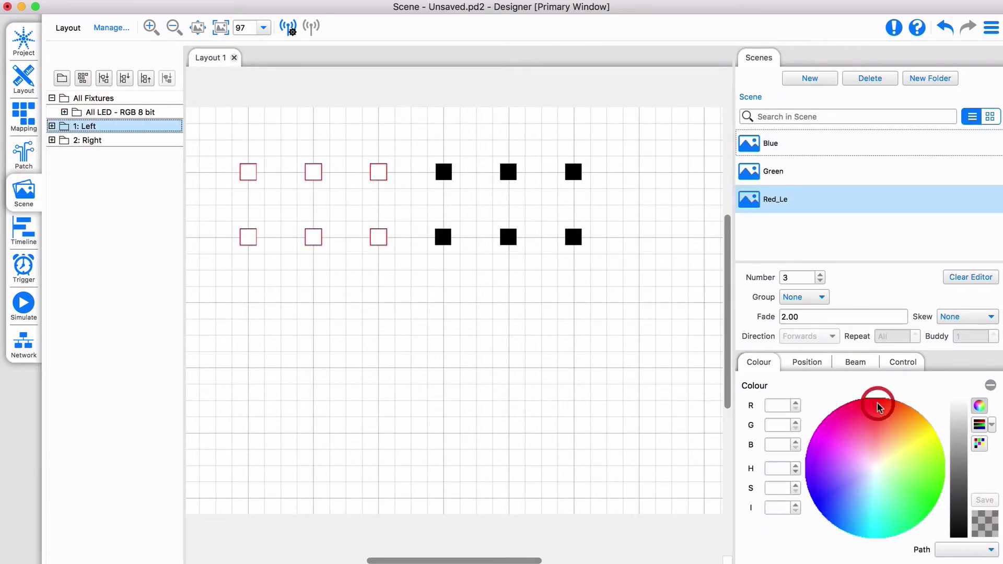
# - Create a scene named Red_Ri that colours the Right group red at RGB 255, 28, 24
pyautogui.click(92, 140)
pyautogui.click(810, 79)
pyautogui.write('Red_Ri')
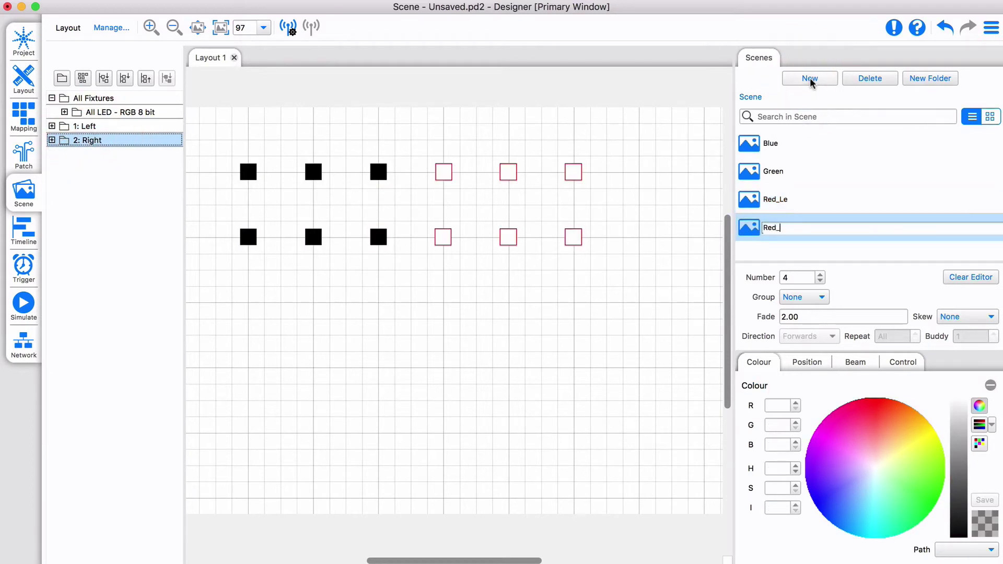
pyautogui.press('Return')
pyautogui.click(878, 407)
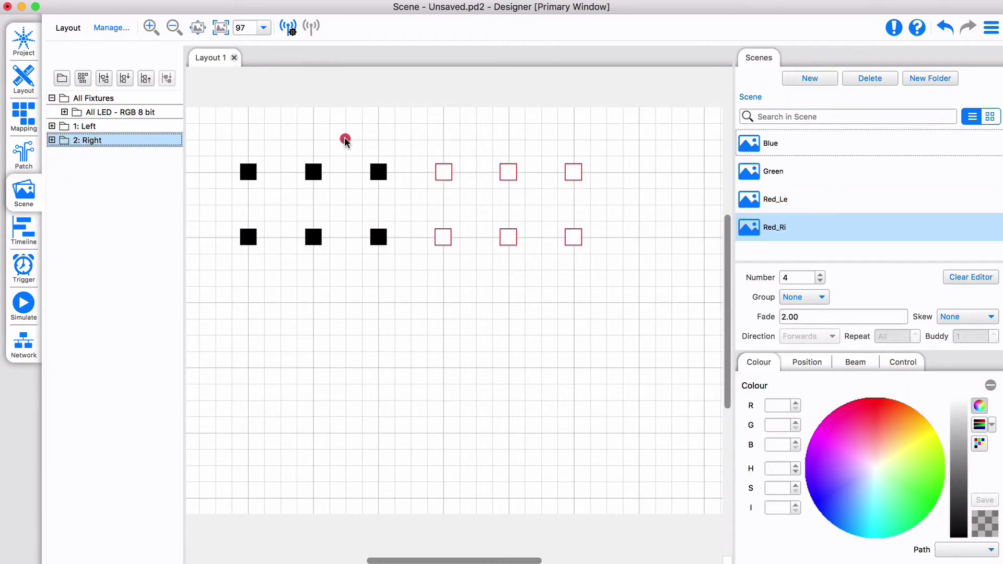
# - Group the four fixtures in the two middle columns and name the group Middle
pyautogui.moveTo(345, 139); pyautogui.dragTo(477, 273)
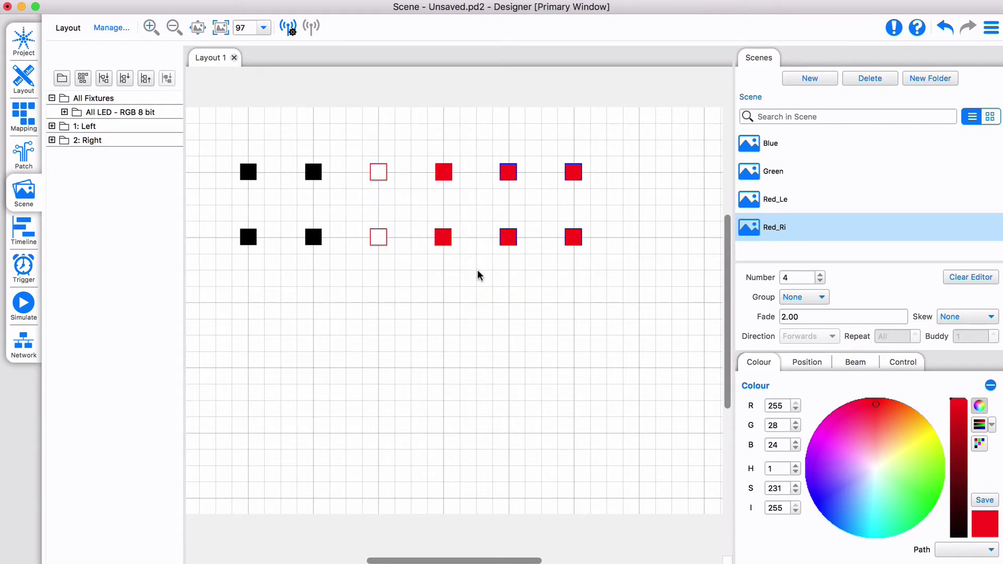
pyautogui.click(61, 78)
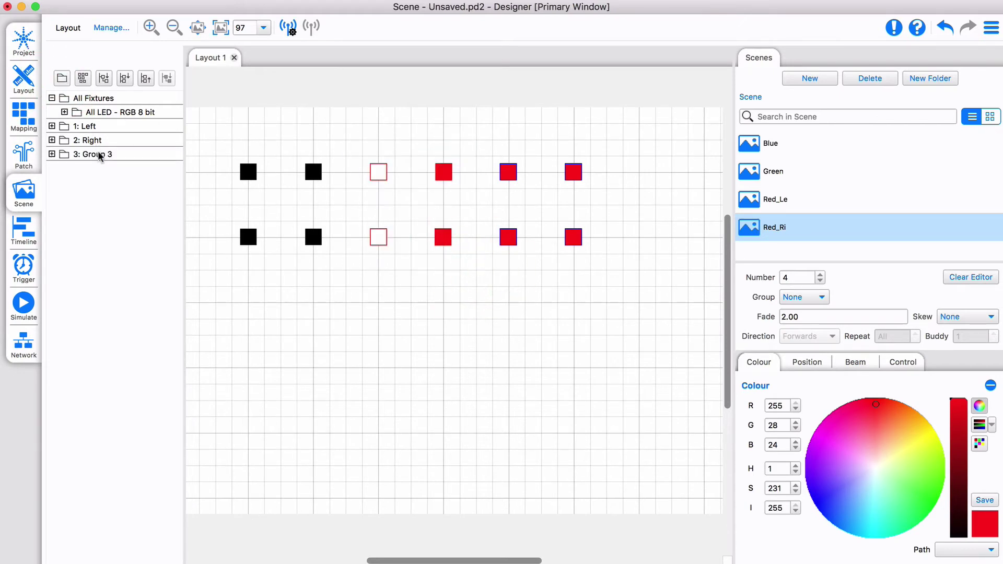
pyautogui.doubleClick(100, 155)
pyautogui.write('Middle')
pyautogui.press('Return')
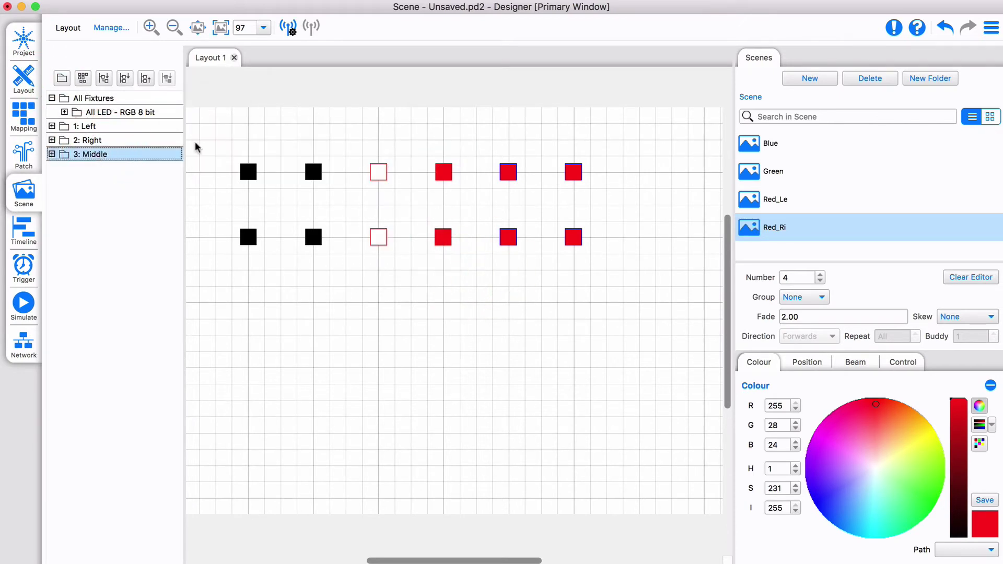
# - Create a scene named Yellow_Mi that colours the Middle group yellow
pyautogui.click(811, 80)
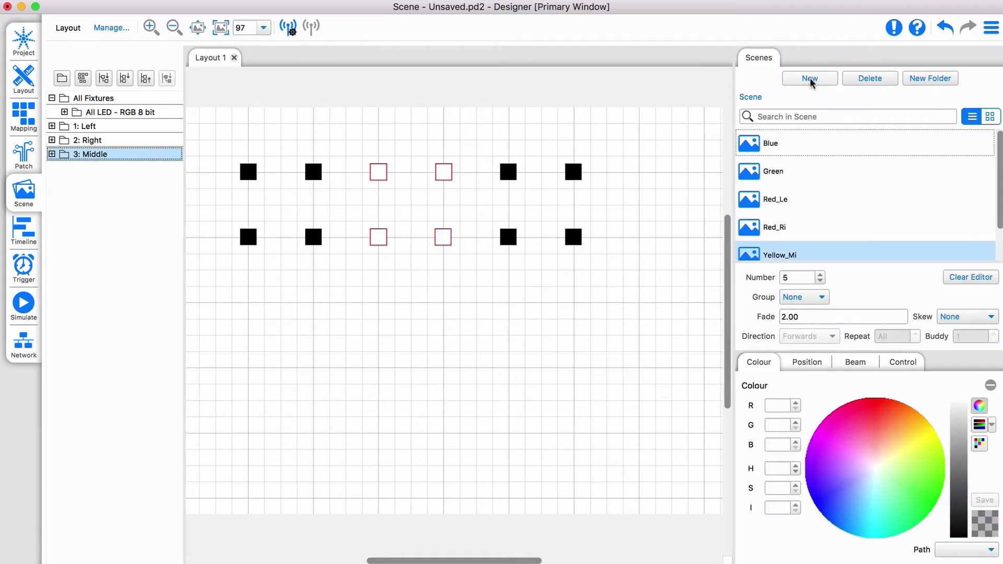
pyautogui.click(925, 444)
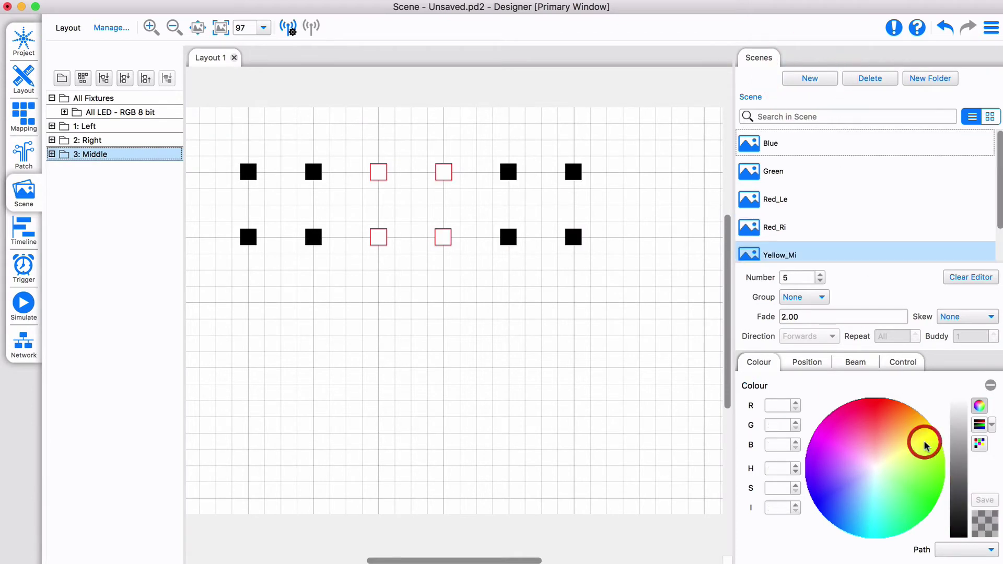
# - Select the Blue, Green, Red_Le, Red_Ri and Yellow_Mi scenes in turn to check their fixture colours
pyautogui.click(769, 144)
pyautogui.click(766, 172)
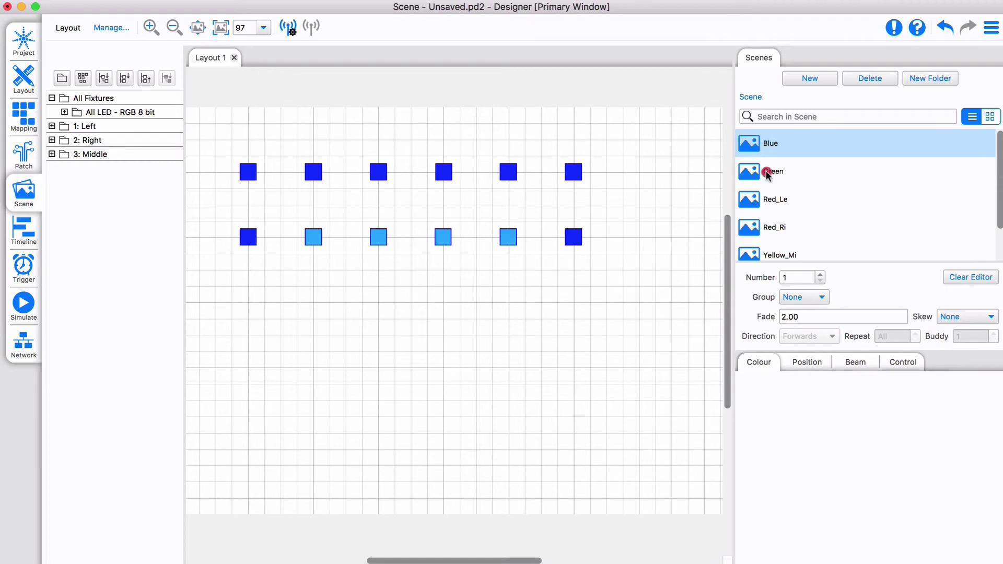
pyautogui.click(770, 202)
pyautogui.click(771, 229)
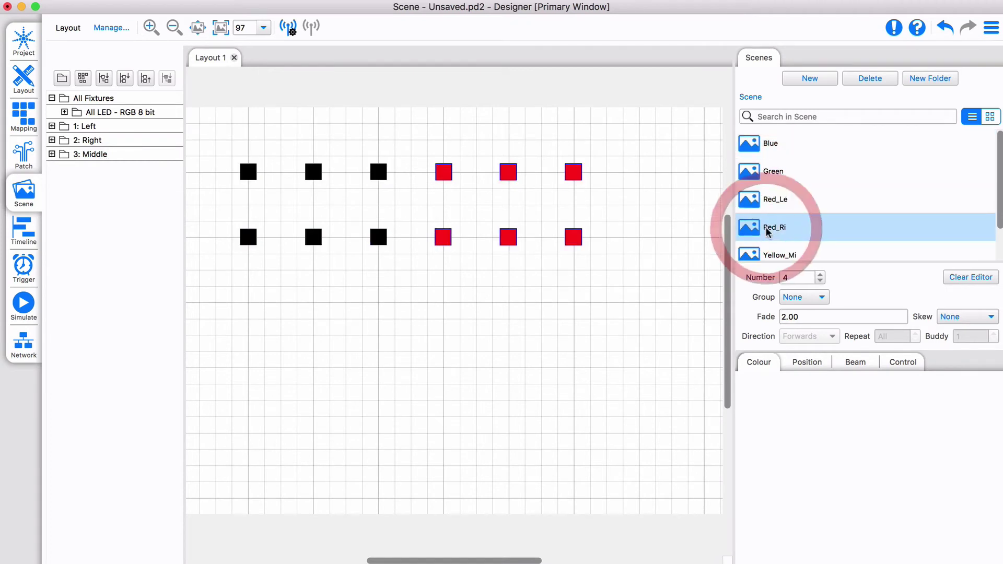
pyautogui.click(770, 254)
pyautogui.click(771, 140)
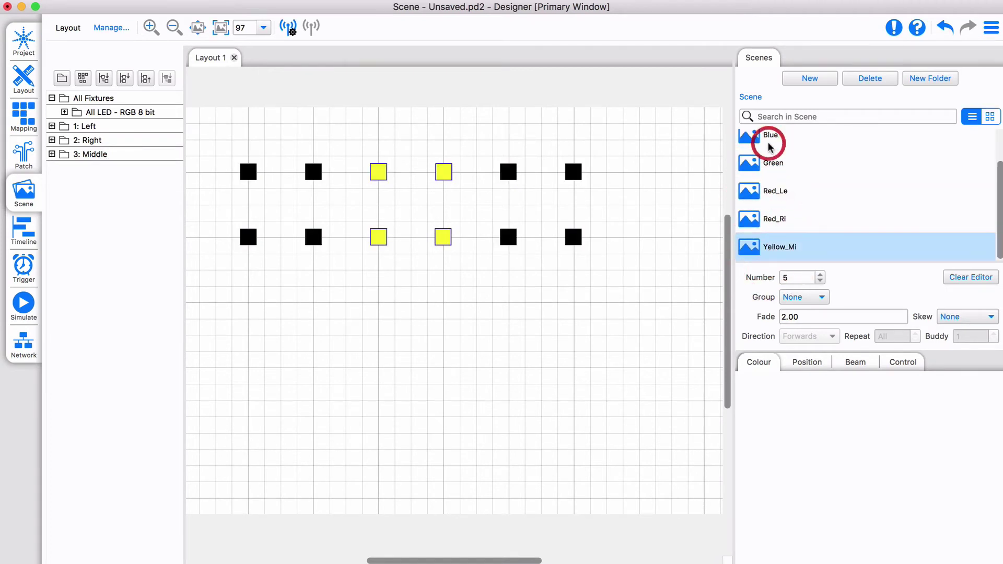
# - Add a Soft trigger to the project and name it Start Blue
pyautogui.click(25, 273)
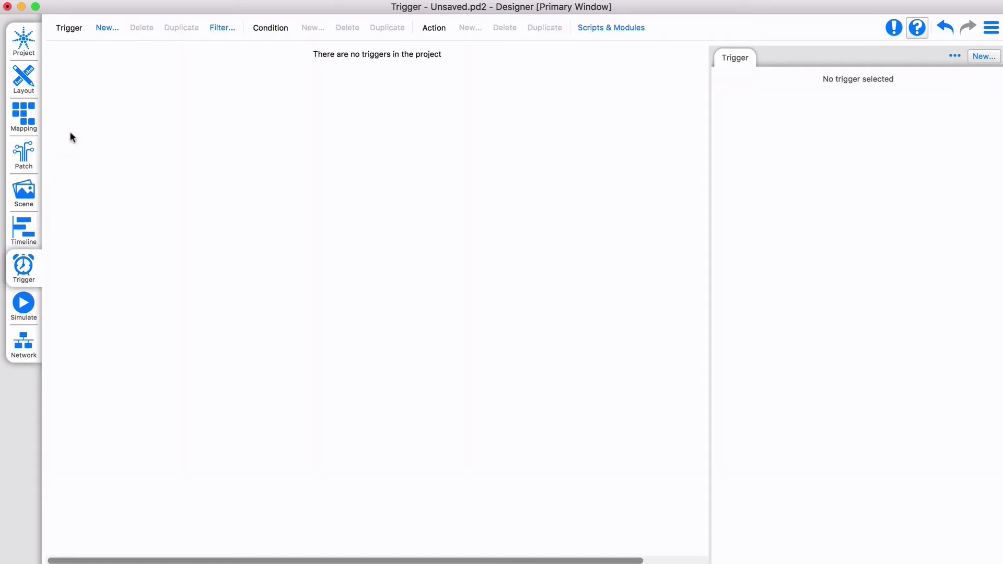
pyautogui.click(105, 27)
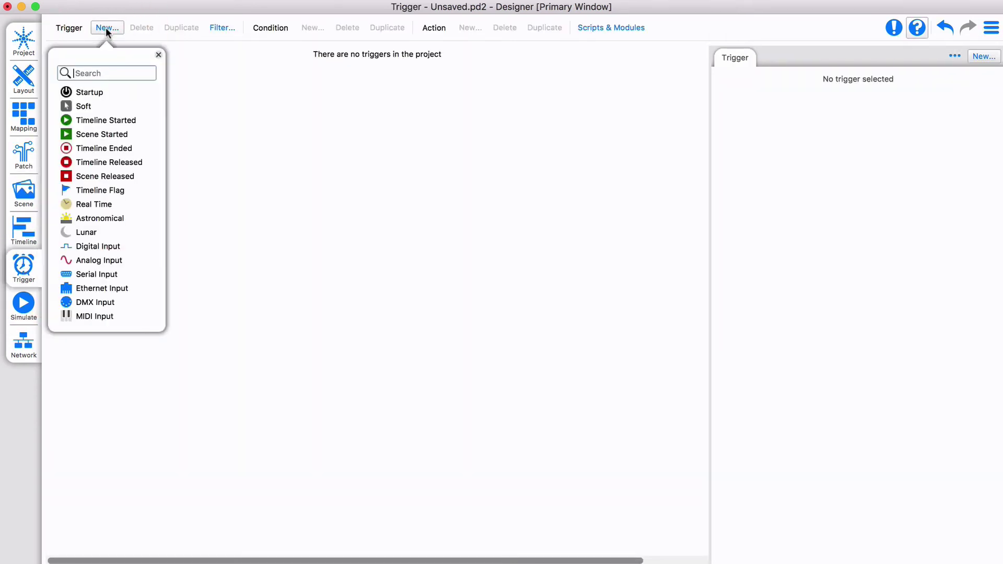
pyautogui.click(82, 107)
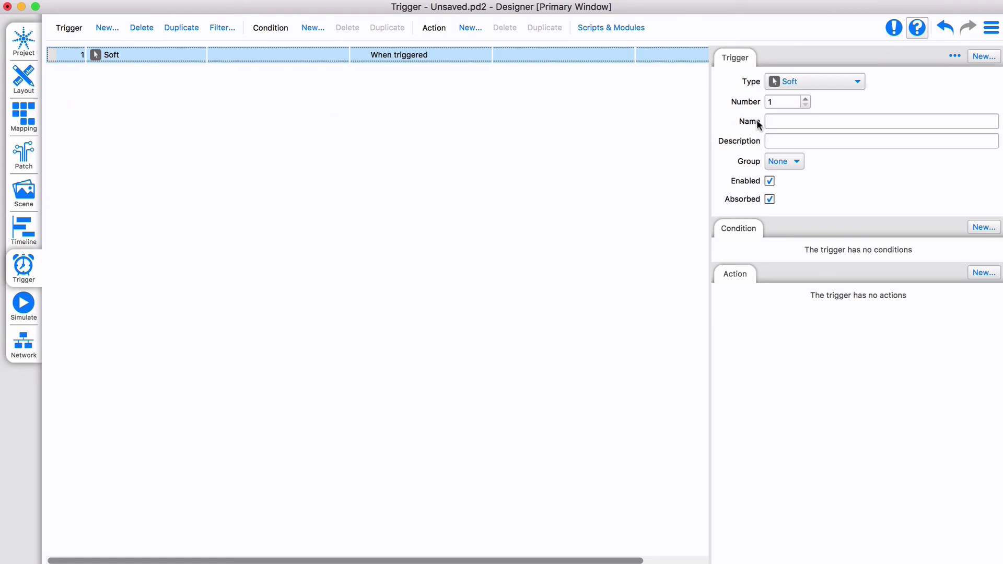
pyautogui.click(801, 122)
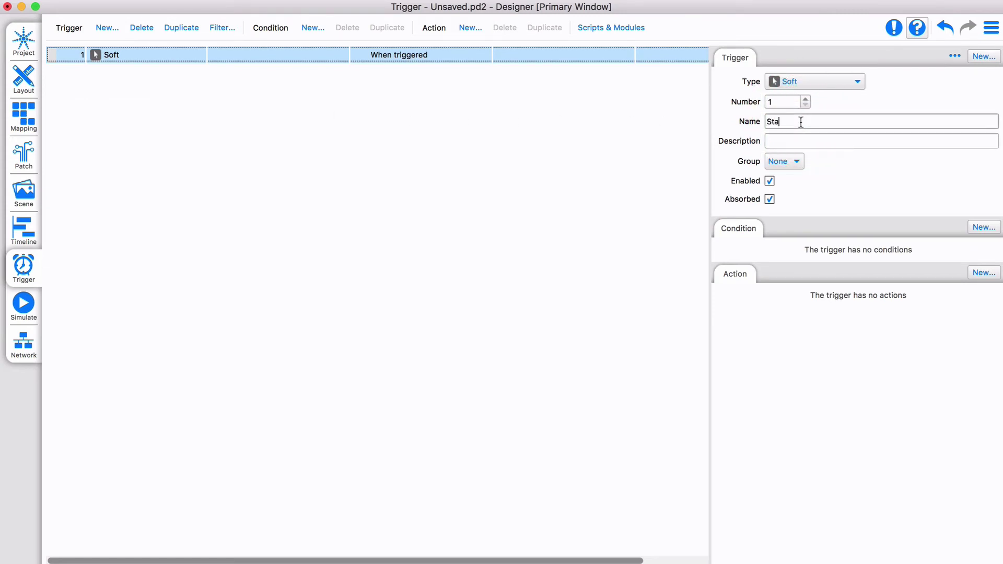
pyautogui.write('Start Blue')
# - Give the Start Blue trigger a Start Scene action that starts the Blue scene
pyautogui.click(470, 28)
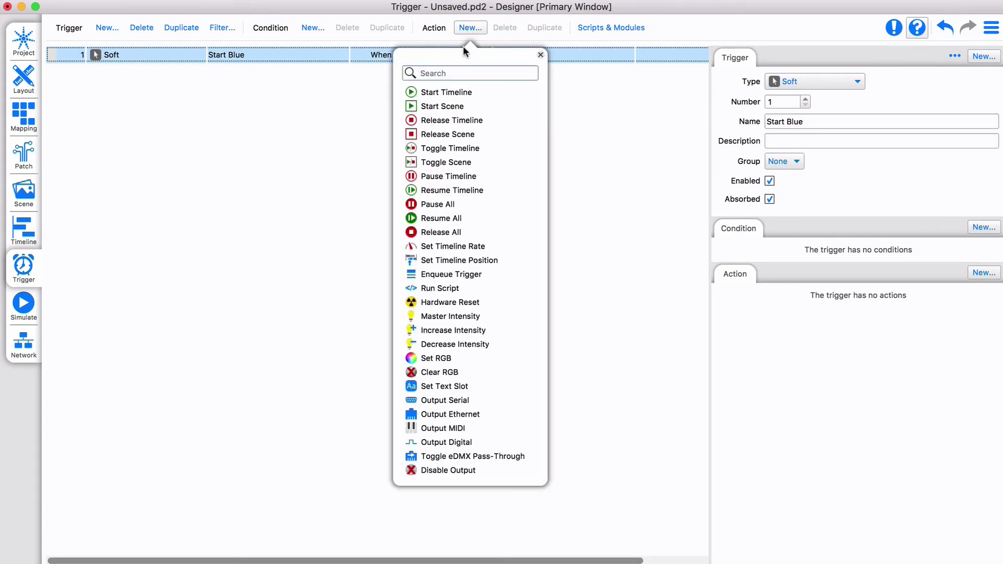
pyautogui.click(443, 107)
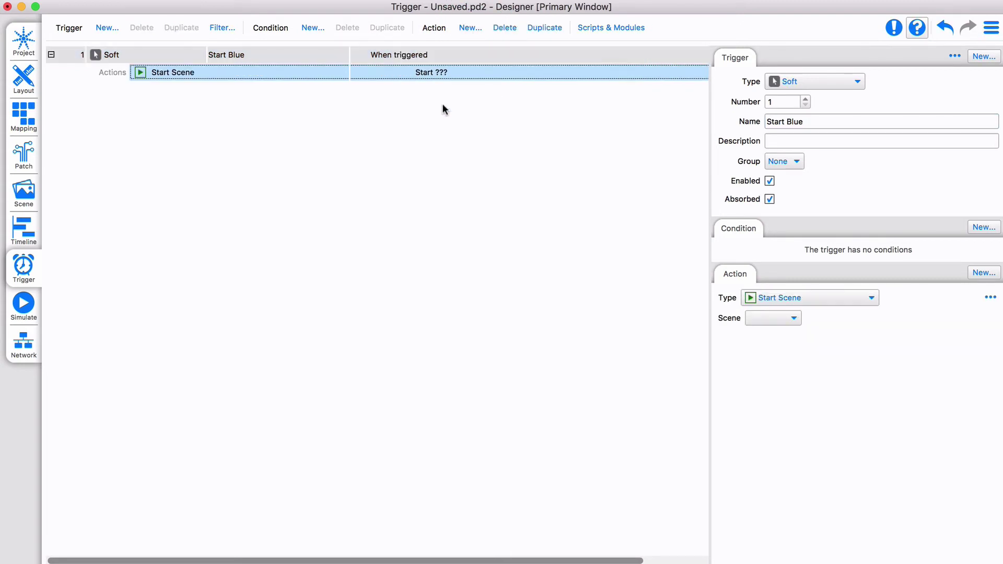
pyautogui.click(771, 319)
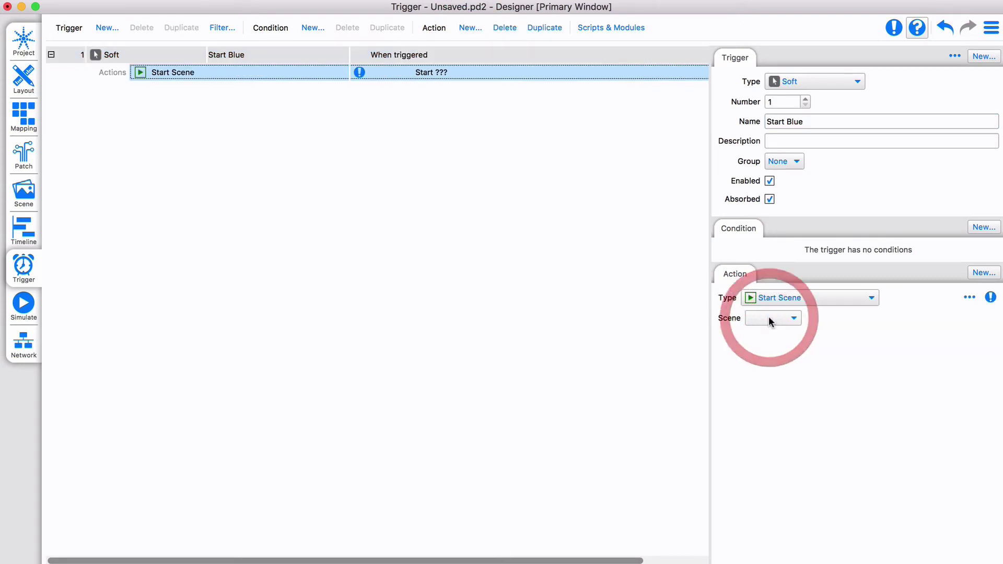
pyautogui.click(775, 320)
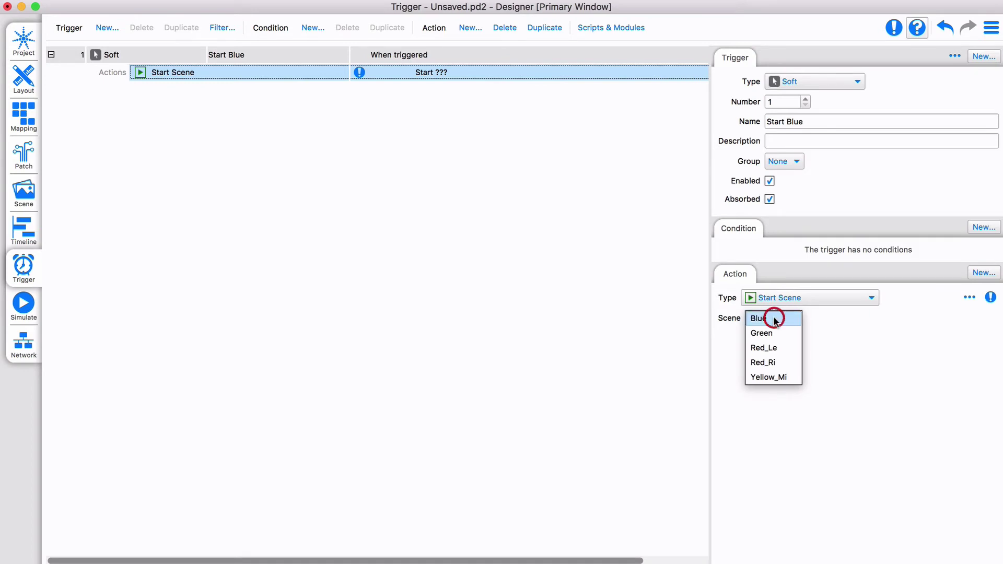
# - Add a Soft trigger named Start Green with a Start Scene action for the Green scene
pyautogui.click(107, 28)
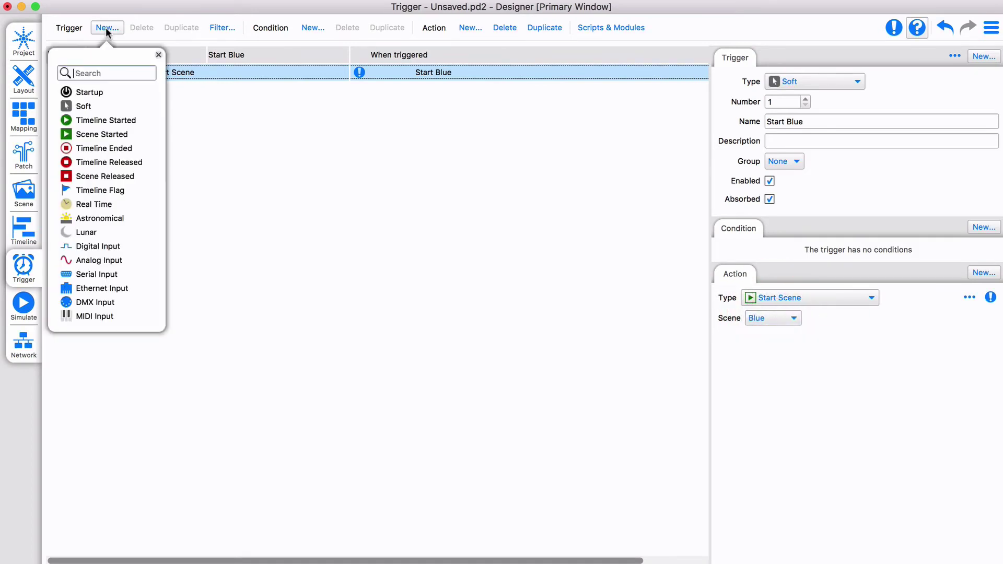
pyautogui.click(82, 107)
pyautogui.click(799, 122)
pyautogui.write('Start Green')
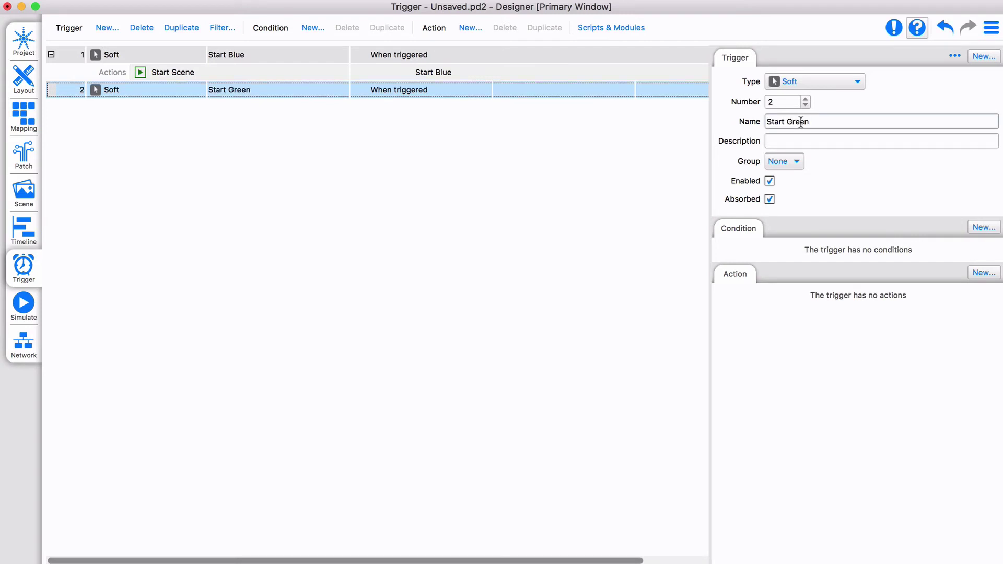
pyautogui.click(470, 28)
pyautogui.click(439, 104)
pyautogui.click(771, 319)
pyautogui.click(771, 333)
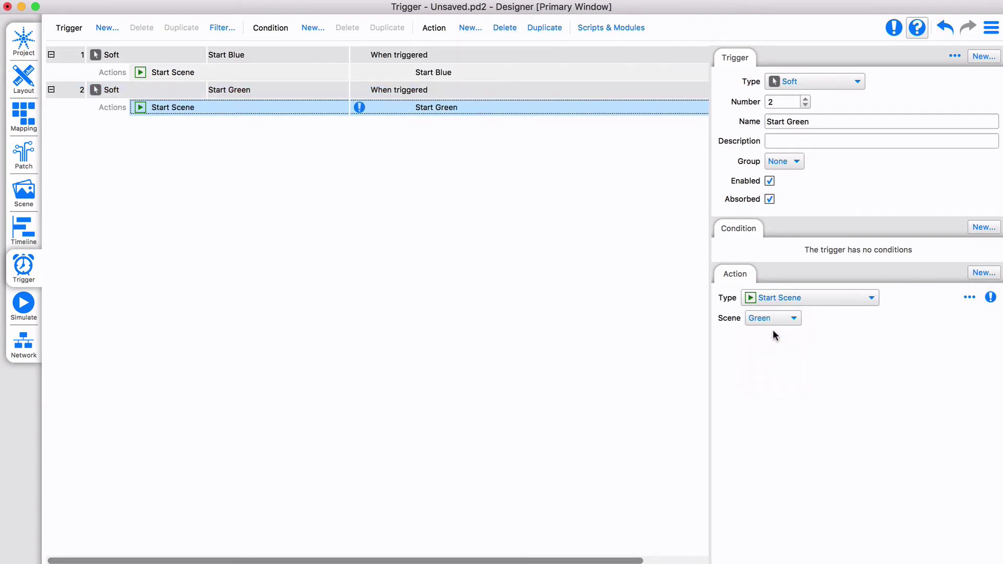
# - Add a Soft trigger named Release Green with a Release Scene action for the Green scene
pyautogui.click(985, 56)
pyautogui.click(915, 135)
pyautogui.click(801, 122)
pyautogui.write('Release Green')
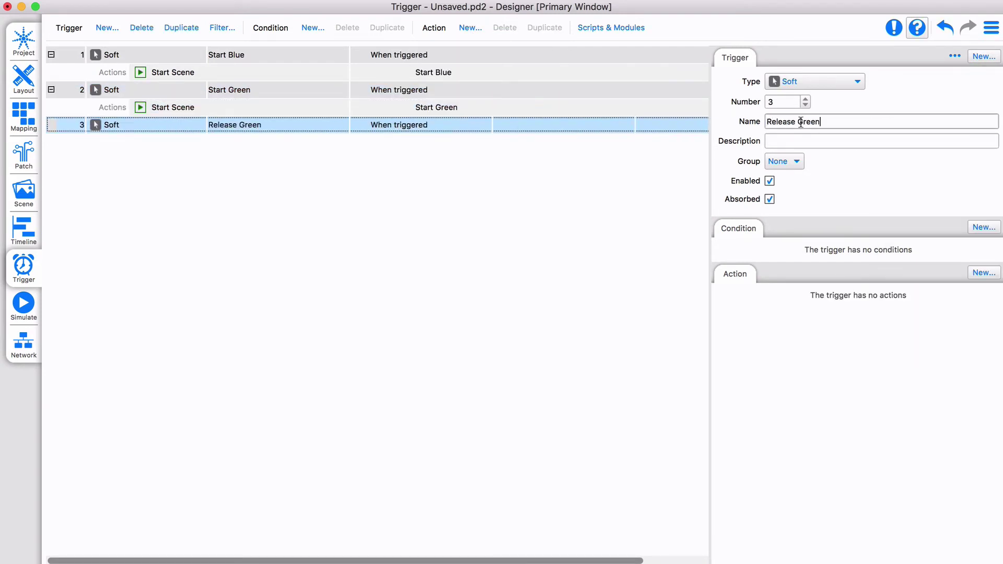
pyautogui.click(985, 273)
pyautogui.click(897, 381)
pyautogui.click(764, 320)
pyautogui.click(762, 333)
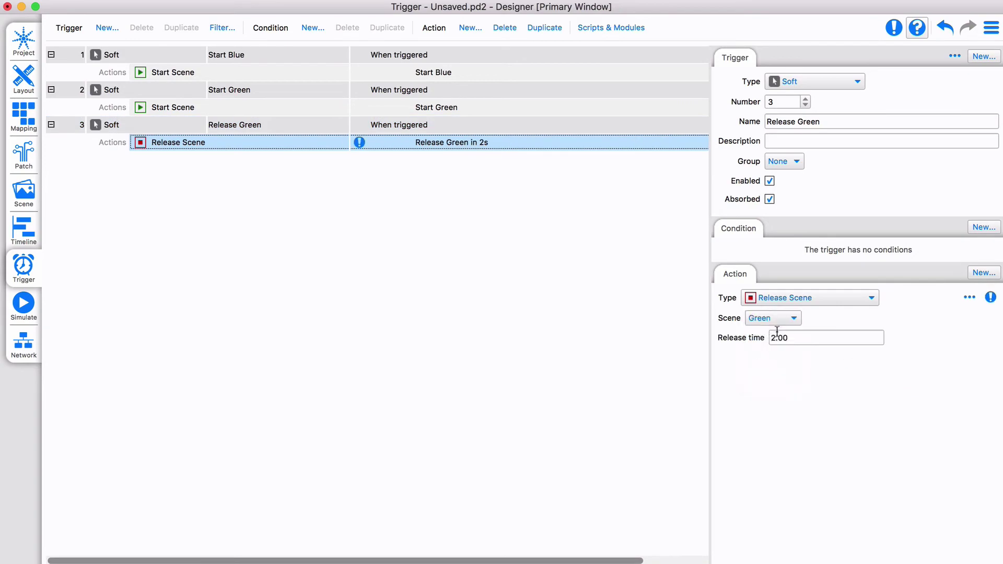
# - Add a Soft trigger named Toggle Red Left with a Toggle Scene action for the Red_Le scene
pyautogui.click(984, 56)
pyautogui.click(915, 135)
pyautogui.click(801, 122)
pyautogui.write('Toggle Red Left')
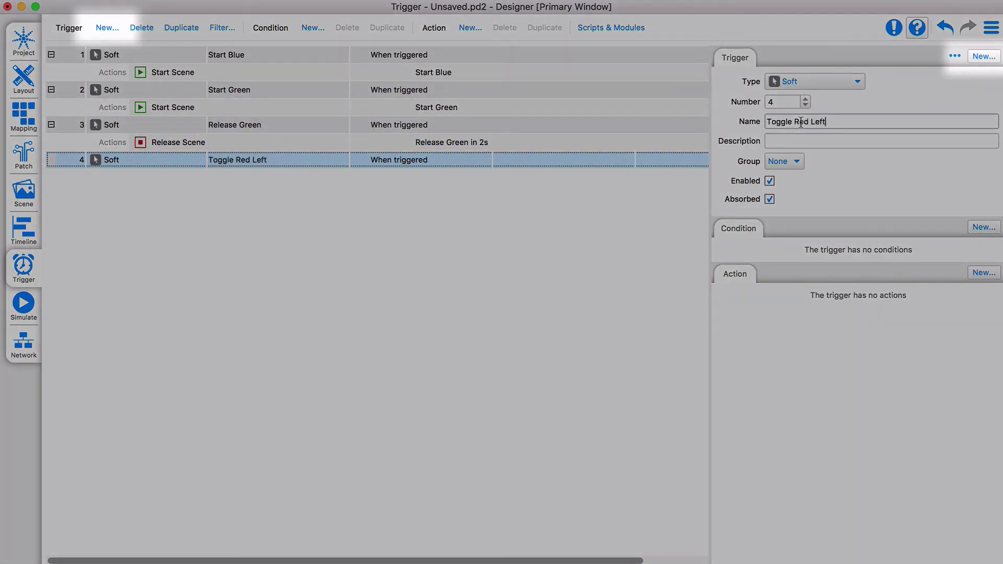
pyautogui.click(985, 272)
pyautogui.click(897, 410)
pyautogui.click(764, 320)
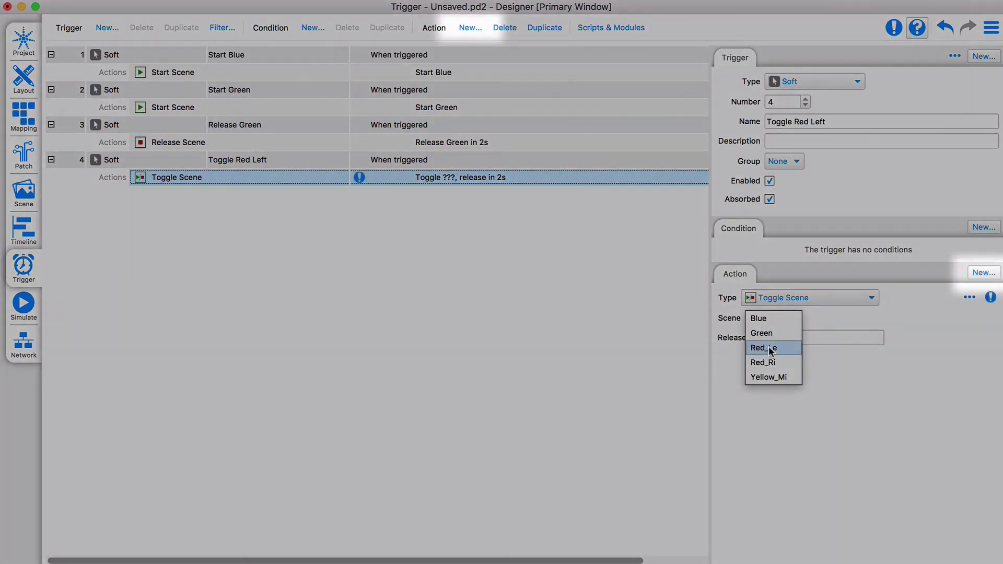
pyautogui.click(764, 348)
# - Add a Soft trigger named Toggle Red Right with a Toggle Scene action for the Red_Ri scene
pyautogui.click(985, 56)
pyautogui.click(916, 135)
pyautogui.click(801, 121)
pyautogui.write('Toggle Red Right')
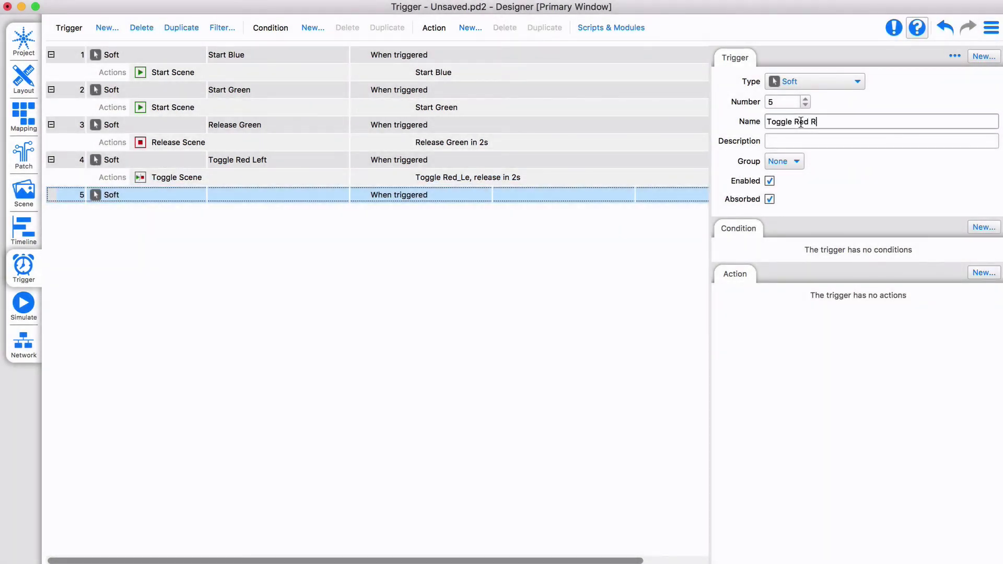
pyautogui.click(984, 273)
pyautogui.click(897, 408)
pyautogui.click(764, 319)
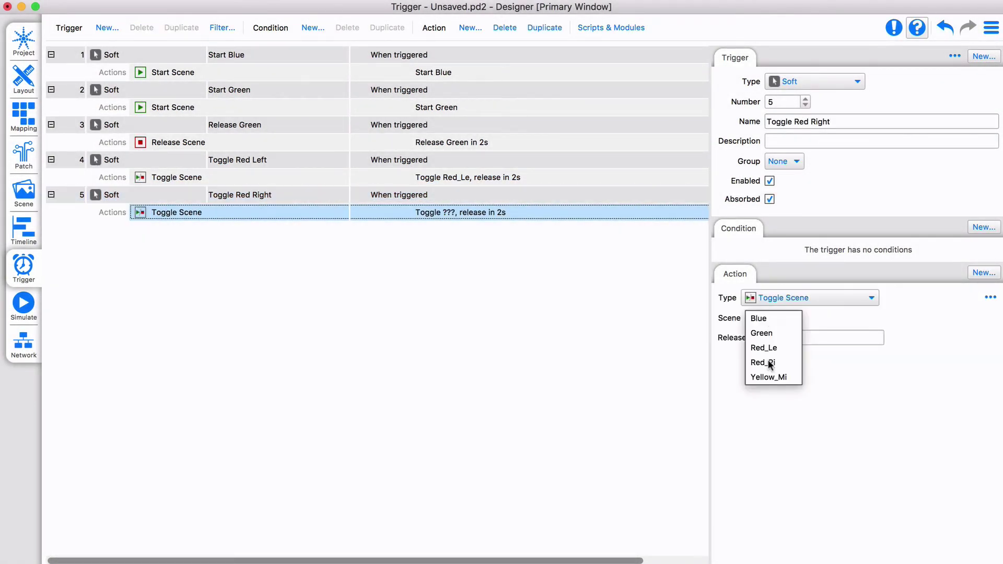
pyautogui.click(764, 361)
# - Add a Soft trigger named Toggle Yellow Middle with a Toggle Scene action for the Yellow_Mi scene
pyautogui.click(984, 56)
pyautogui.click(915, 77)
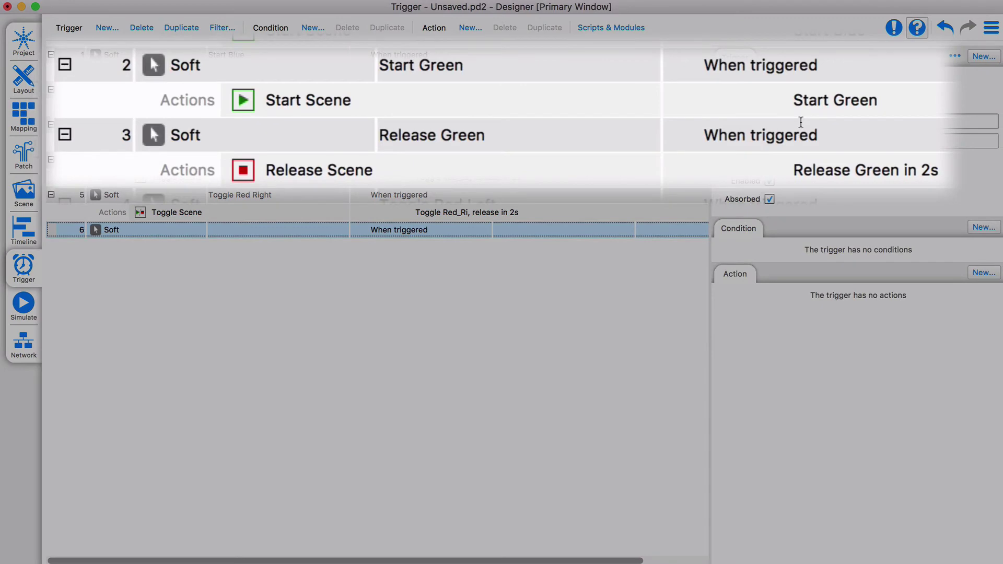
pyautogui.click(801, 122)
pyautogui.write('Toggle Yellow Middle')
pyautogui.click(984, 273)
pyautogui.click(897, 408)
pyautogui.click(763, 319)
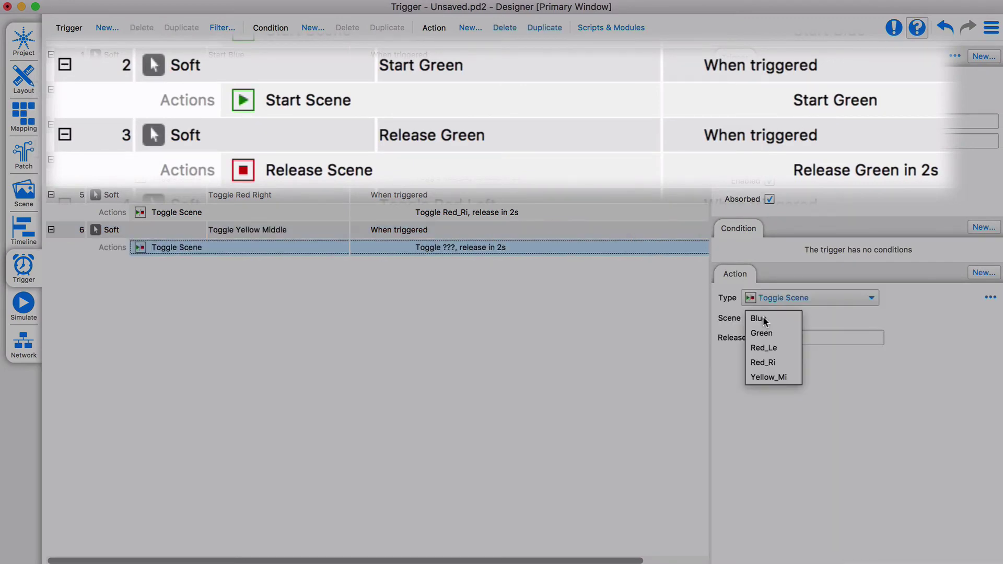
pyautogui.click(771, 376)
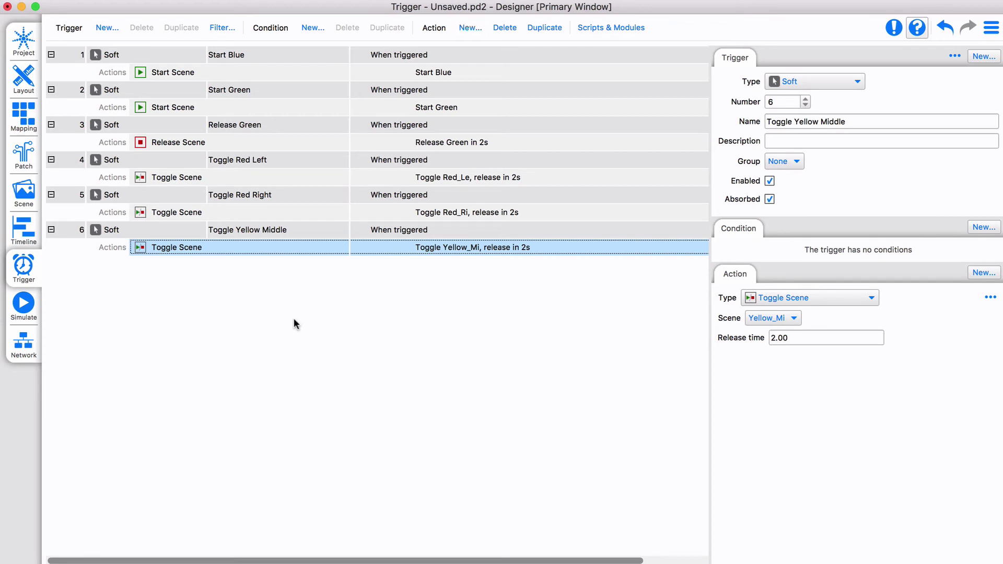
# - Simulate the whole project and fire the Start Blue, Start Green and Release Green triggers in turn
pyautogui.click(24, 306)
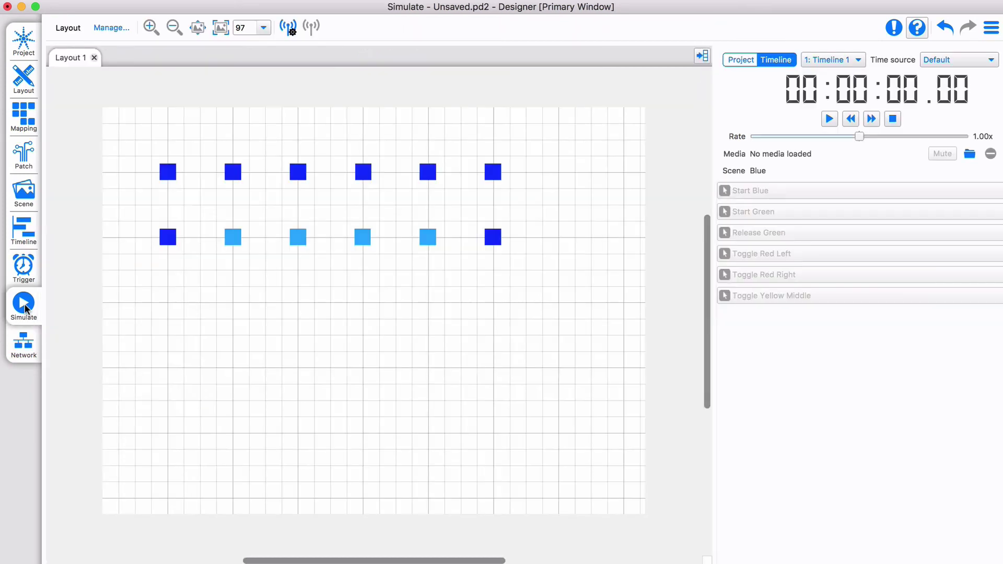
pyautogui.click(741, 60)
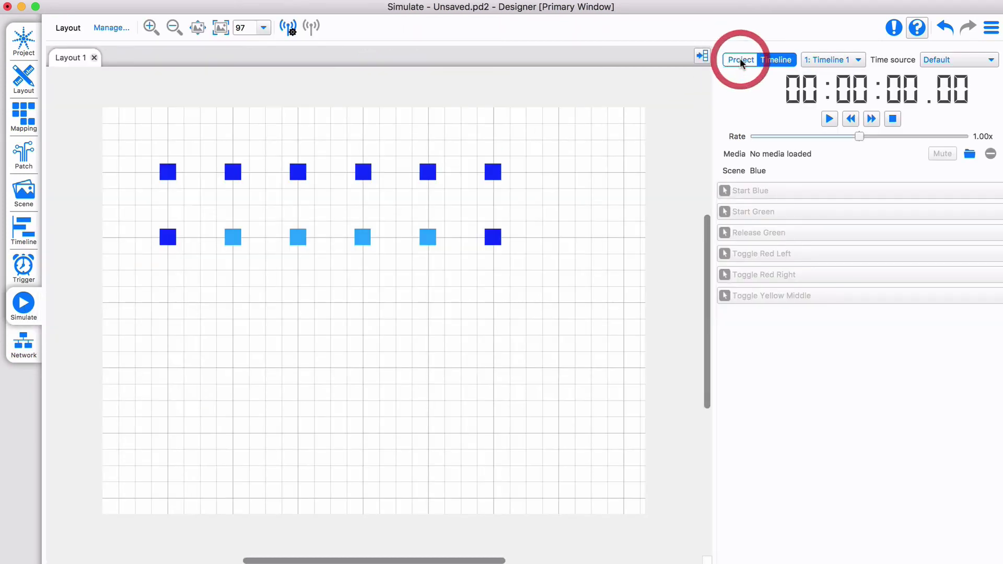
pyautogui.click(760, 192)
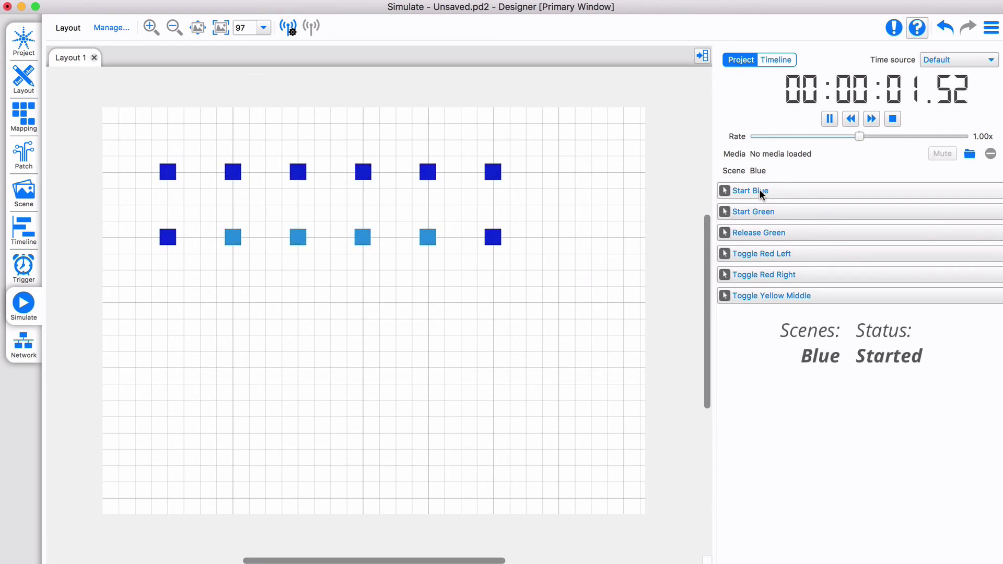
pyautogui.click(752, 212)
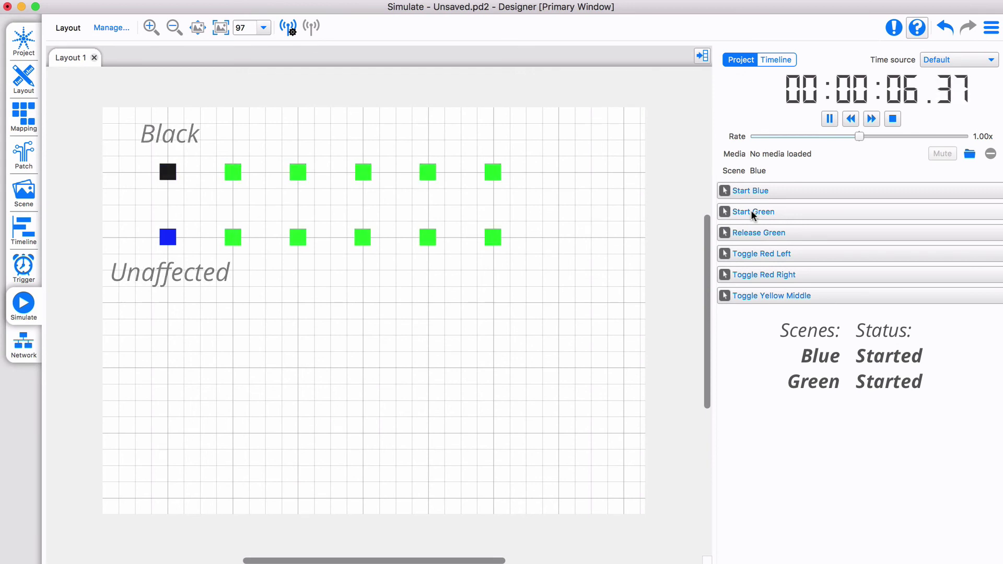
pyautogui.click(759, 235)
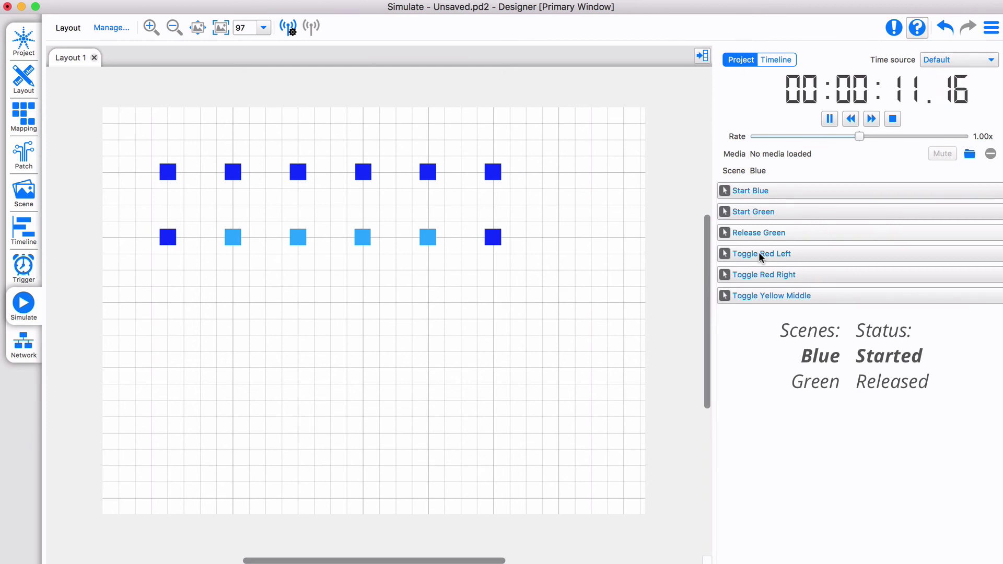
# - Toggle Red Left on and off, Red Right on, Yellow Middle on and off, and Red Right off, then stop the simulation
pyautogui.click(760, 255)
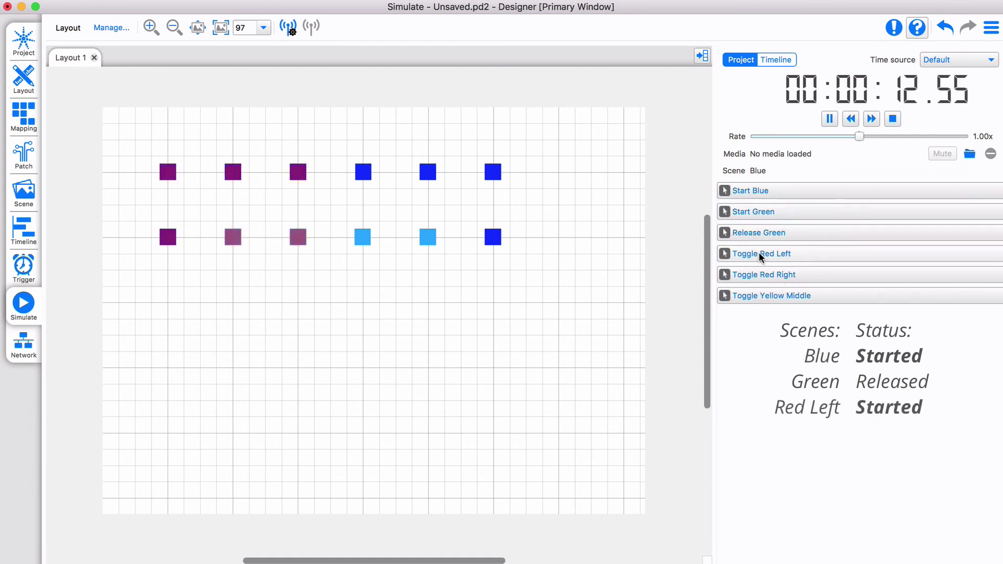
pyautogui.click(760, 254)
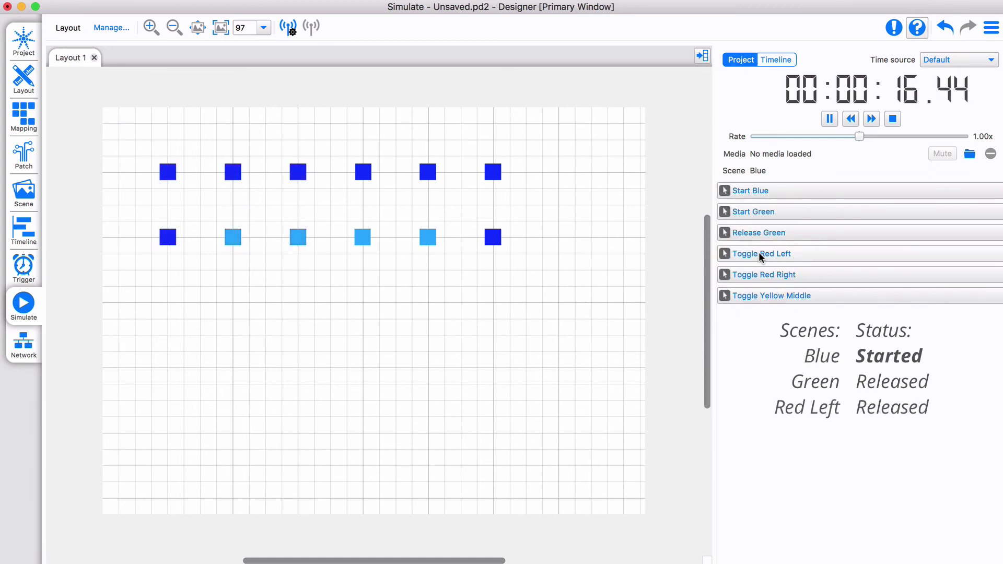
pyautogui.click(765, 277)
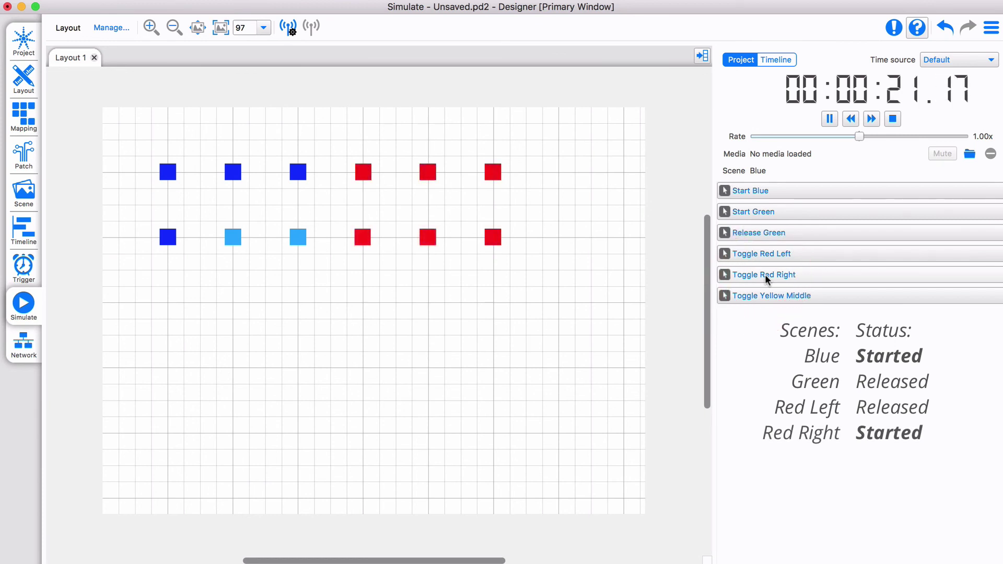
pyautogui.click(767, 298)
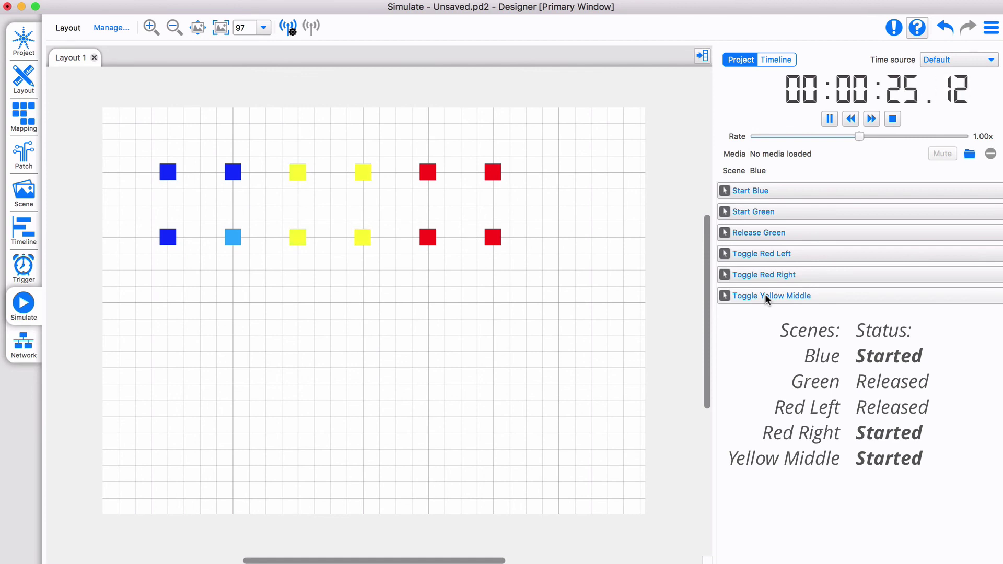
pyautogui.click(767, 298)
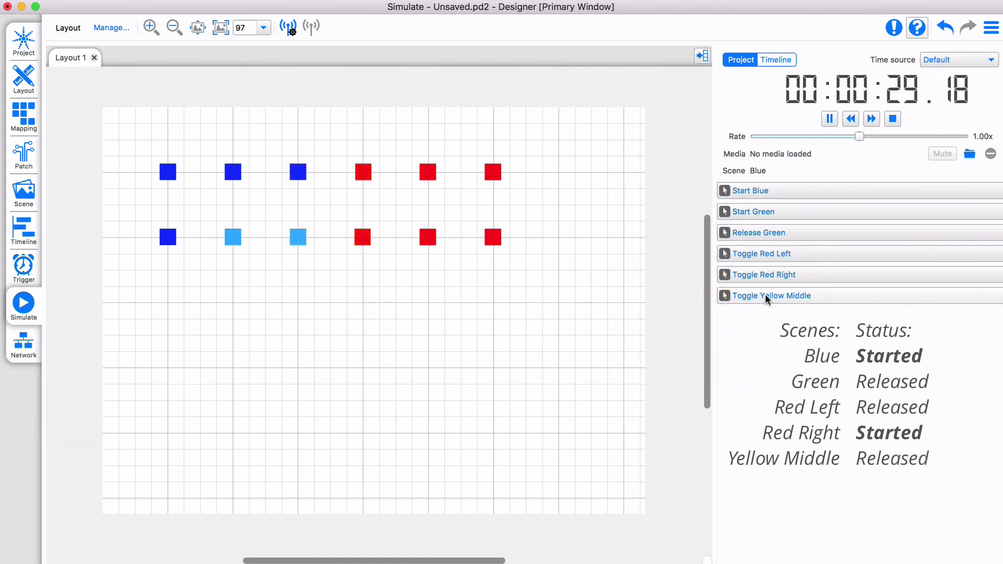
pyautogui.click(767, 277)
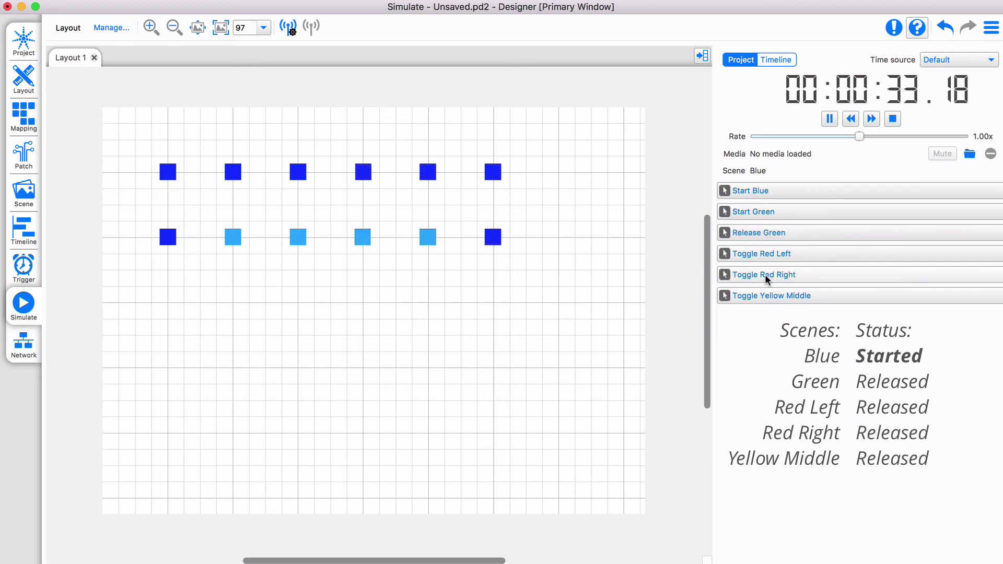
pyautogui.click(893, 119)
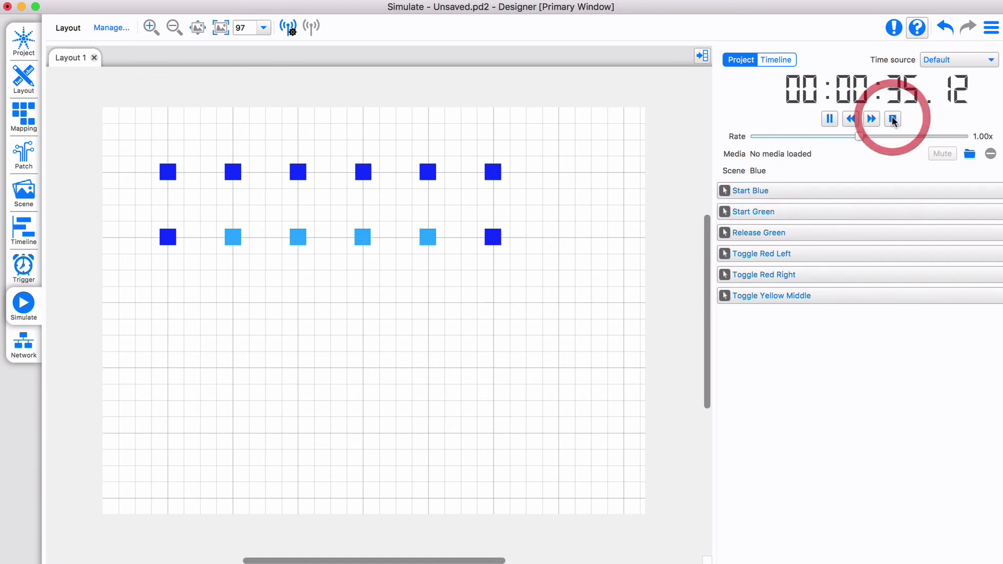